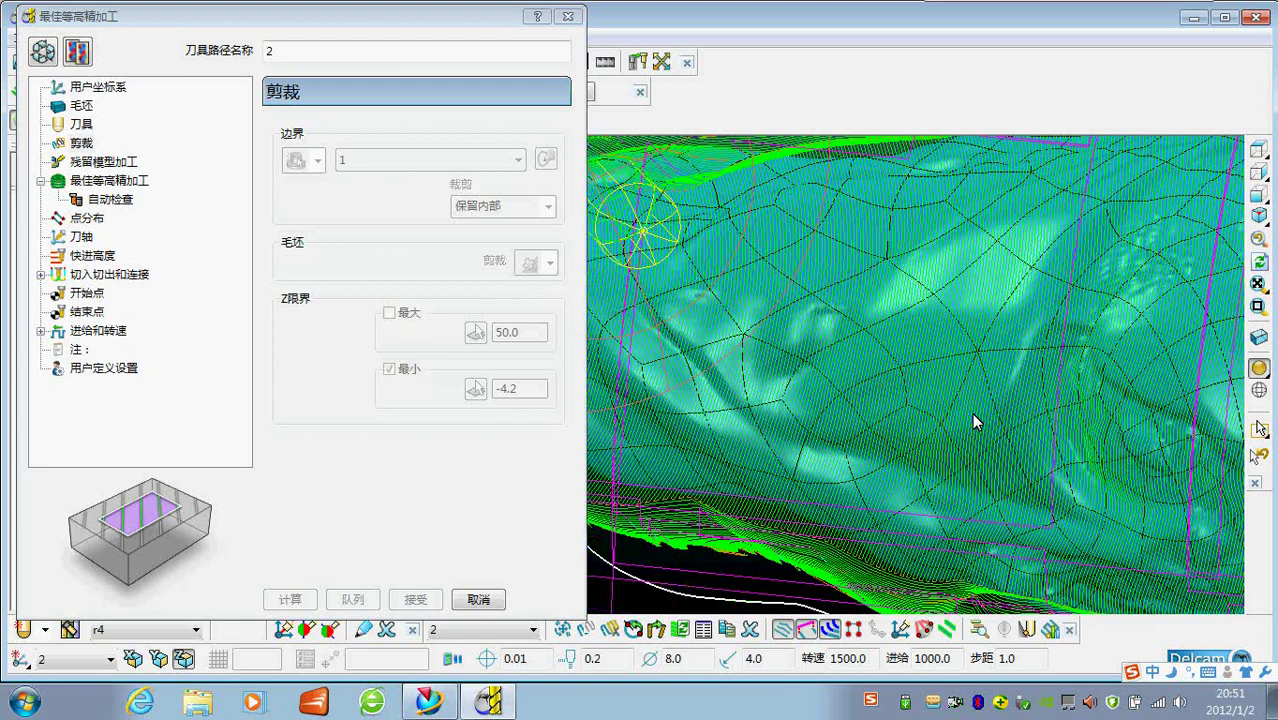
Examine the optimised constant-Z toolpath over the whole cup model and close its settings dialog
{"action": "middle_click_drag", "start_coordinate": [735, 324], "coordinate": [836, 318]}
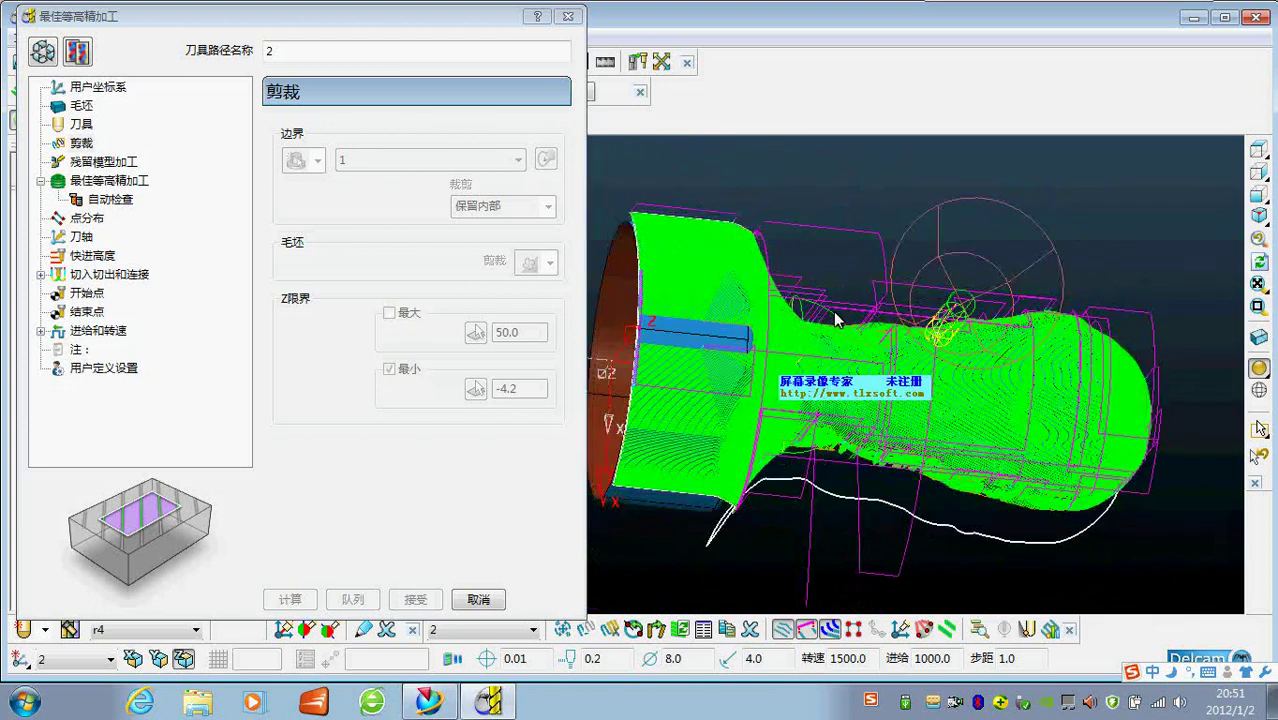
{"action": "scroll", "coordinate": [824, 385], "scroll_direction": "up", "scroll_amount": 5}
{"action": "scroll", "coordinate": [825, 386], "scroll_direction": "down", "scroll_amount": 6}
{"action": "middle_click_drag", "start_coordinate": [897, 410], "coordinate": [762, 348]}
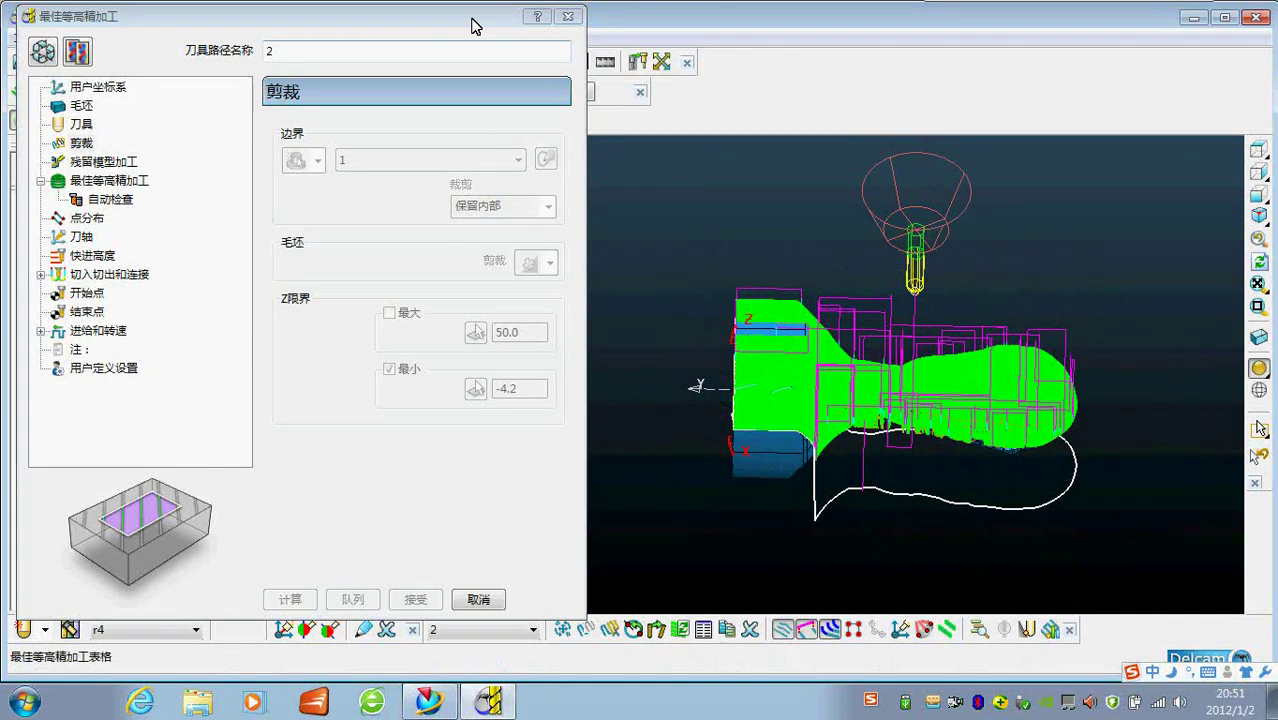
{"action": "left_click_drag", "start_coordinate": [475, 26], "coordinate": [478, 128]}
{"action": "left_click", "coordinate": [572, 120]}
{"action": "middle_click_drag", "start_coordinate": [893, 342], "coordinate": [859, 419]}
{"action": "scroll", "coordinate": [816, 404], "scroll_direction": "up", "scroll_amount": 3}
{"action": "scroll", "coordinate": [814, 402], "scroll_direction": "down", "scroll_amount": 4}
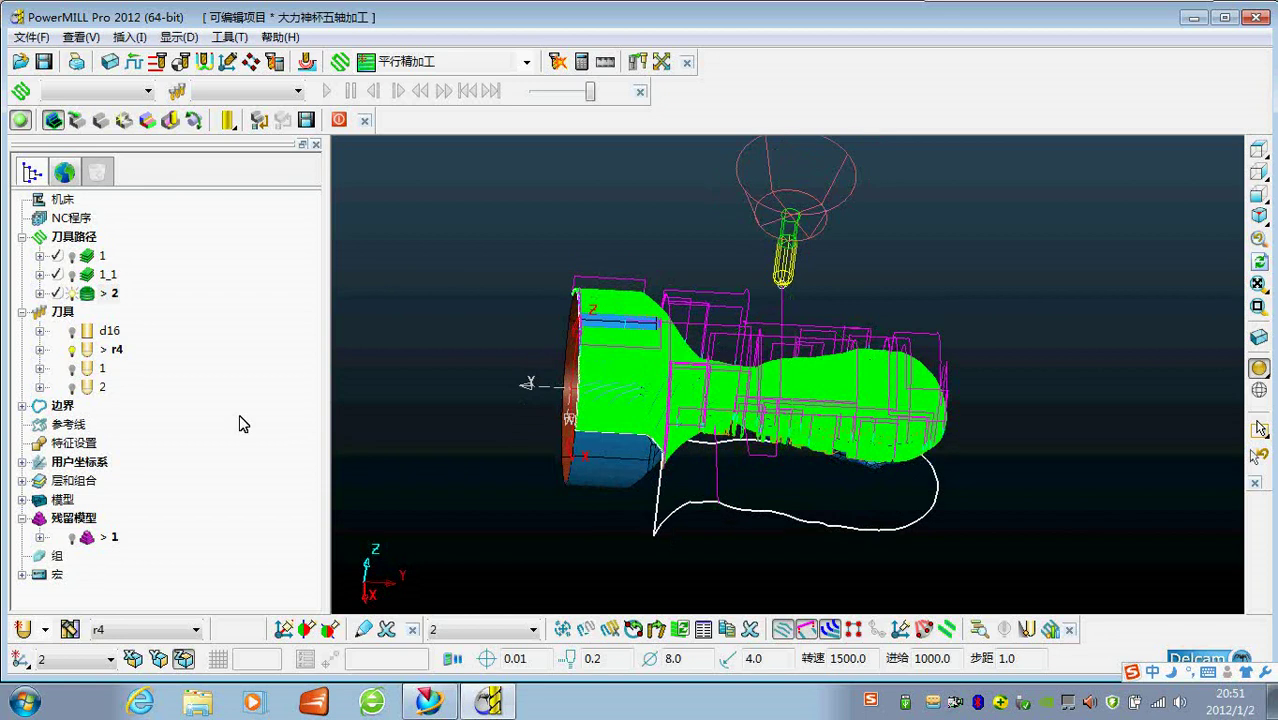
{"action": "scroll", "coordinate": [606, 418], "scroll_direction": "up", "scroll_amount": 2}
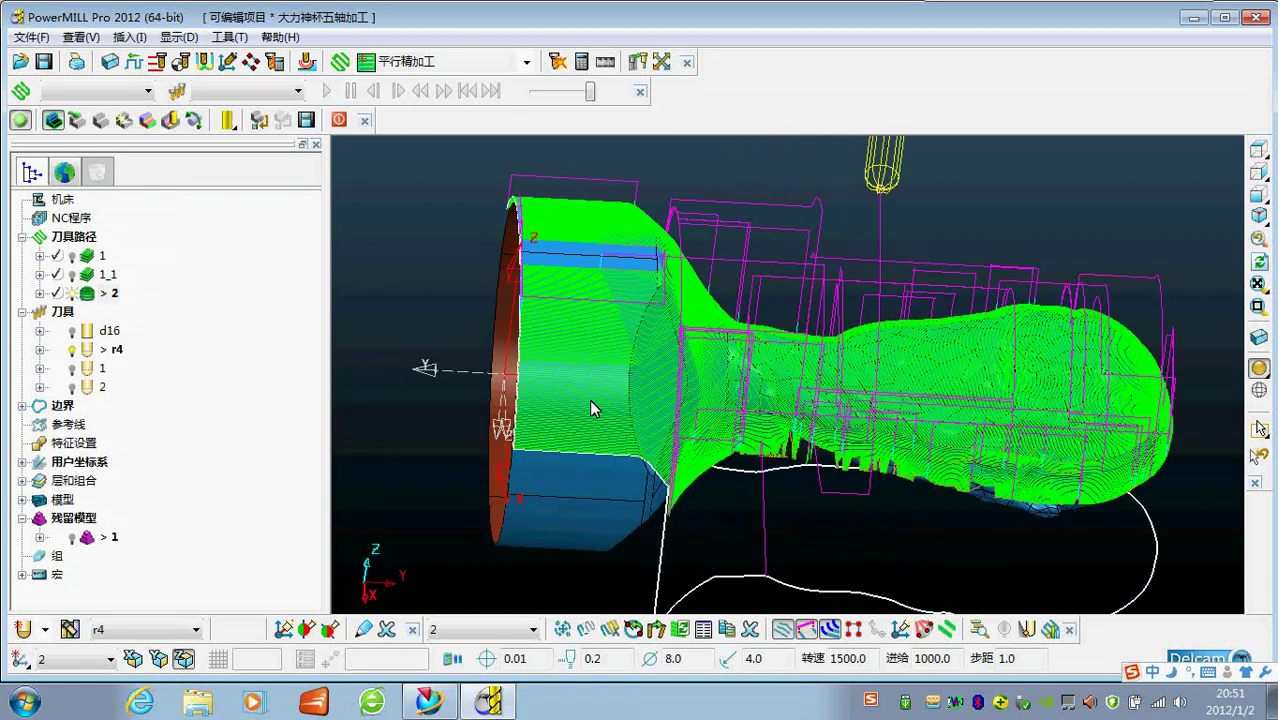
Delete the optimised constant-Z toolpath 2 from the project
{"action": "right_click", "coordinate": [107, 304]}
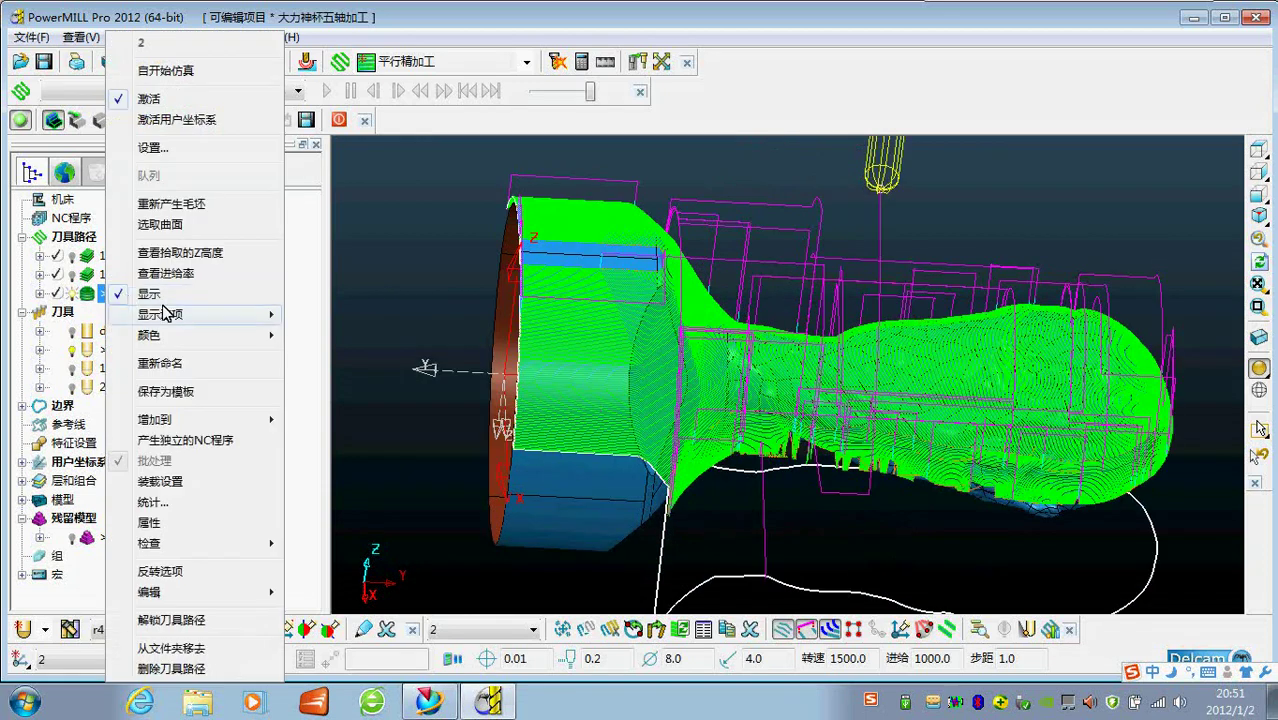
{"action": "left_click", "coordinate": [171, 668]}
{"action": "scroll", "coordinate": [742, 410], "scroll_direction": "down", "scroll_amount": 3}
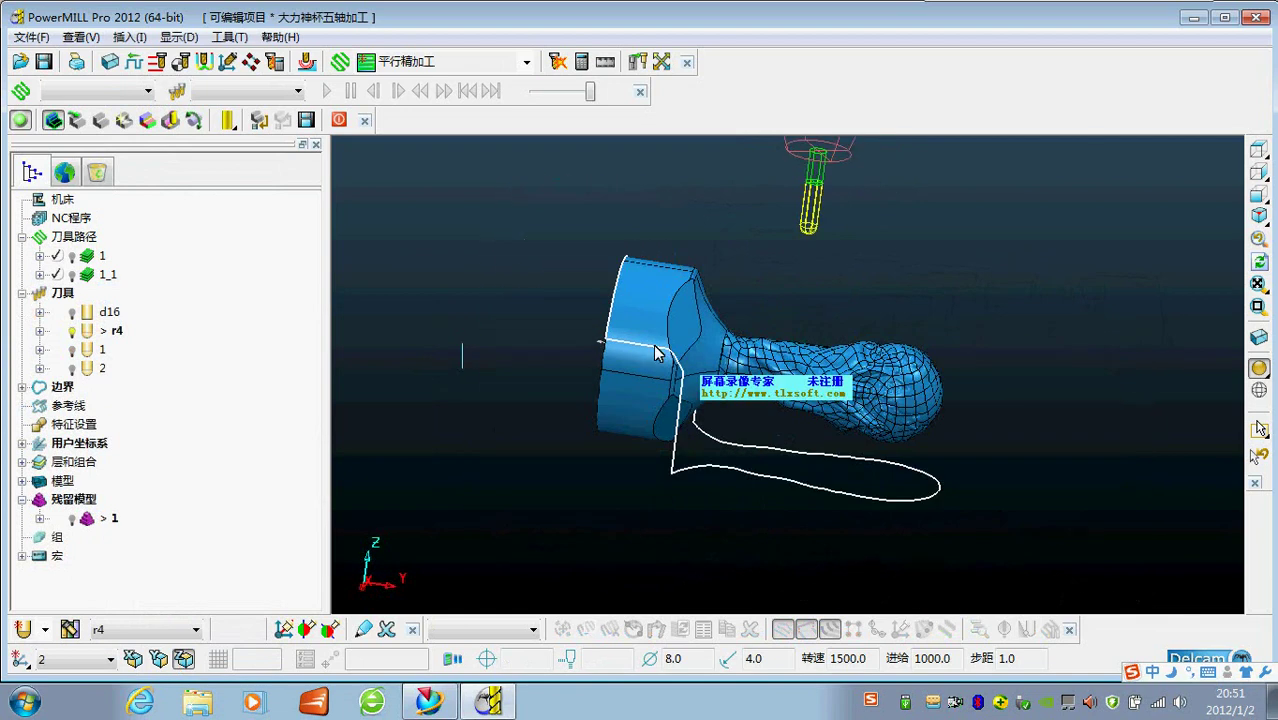
Create and calculate a raster finishing toolpath with a 90° angle, 0.2 thickness and 0.3 stepover
{"action": "left_click", "coordinate": [22, 387]}
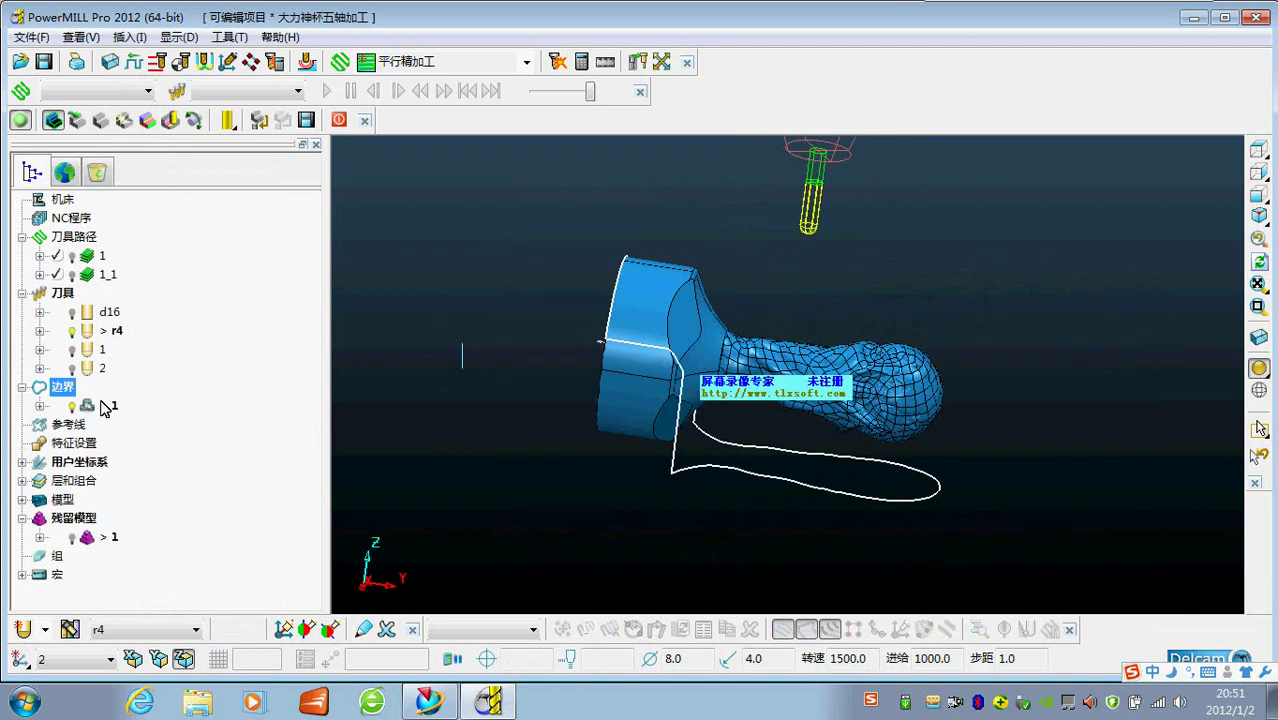
{"action": "right_click", "coordinate": [105, 407]}
{"action": "left_click", "coordinate": [460, 308]}
{"action": "middle_click_drag", "start_coordinate": [460, 308], "coordinate": [510, 430]}
{"action": "left_click", "coordinate": [1257, 156]}
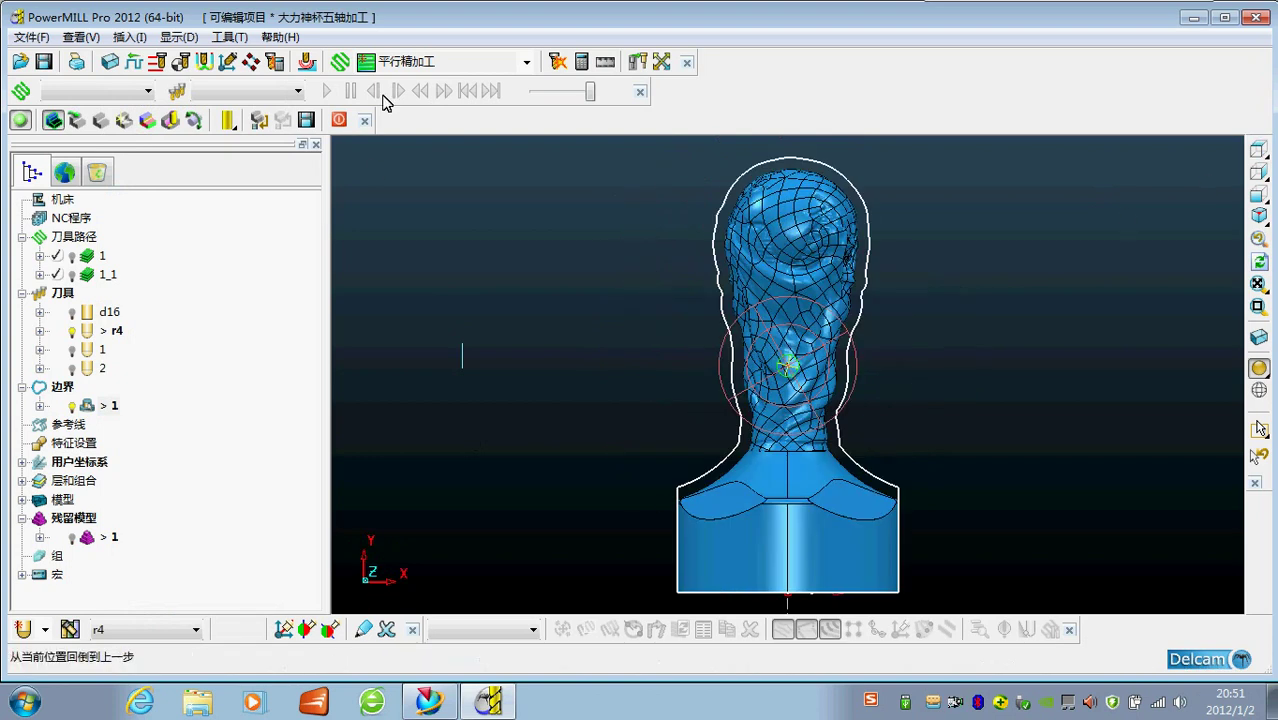
{"action": "left_click", "coordinate": [368, 62]}
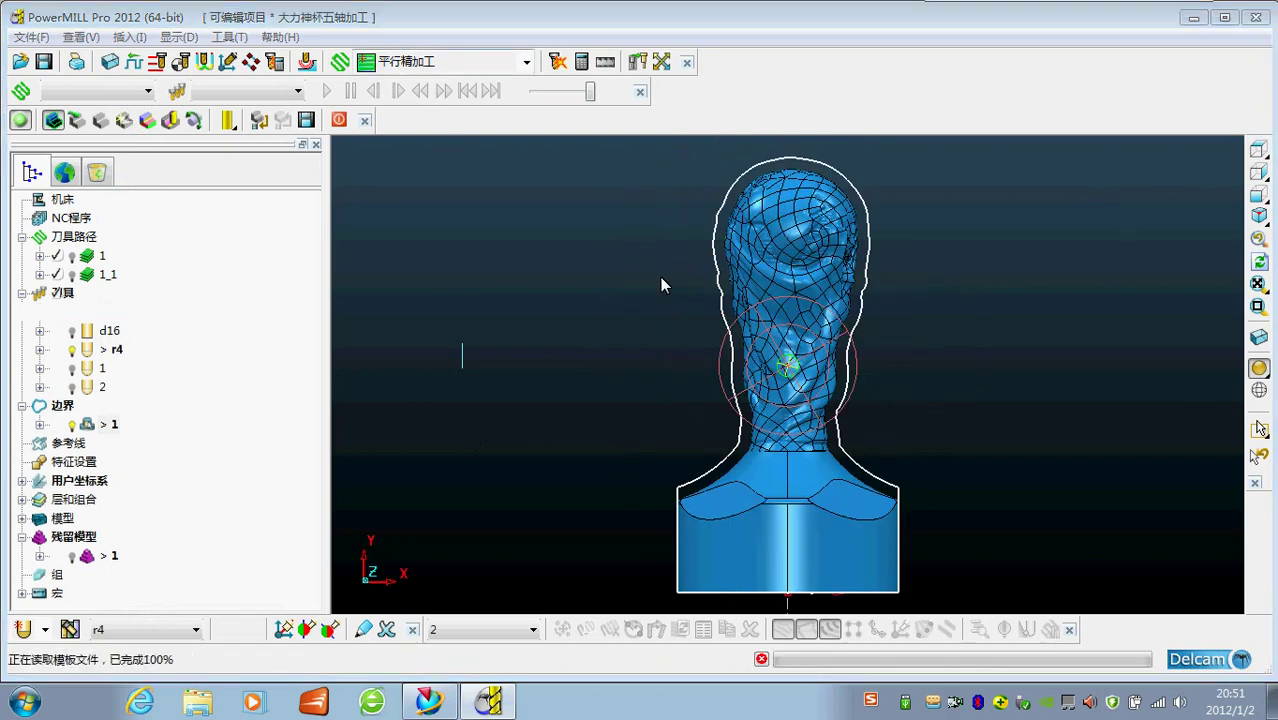
{"action": "double_click", "coordinate": [535, 228]}
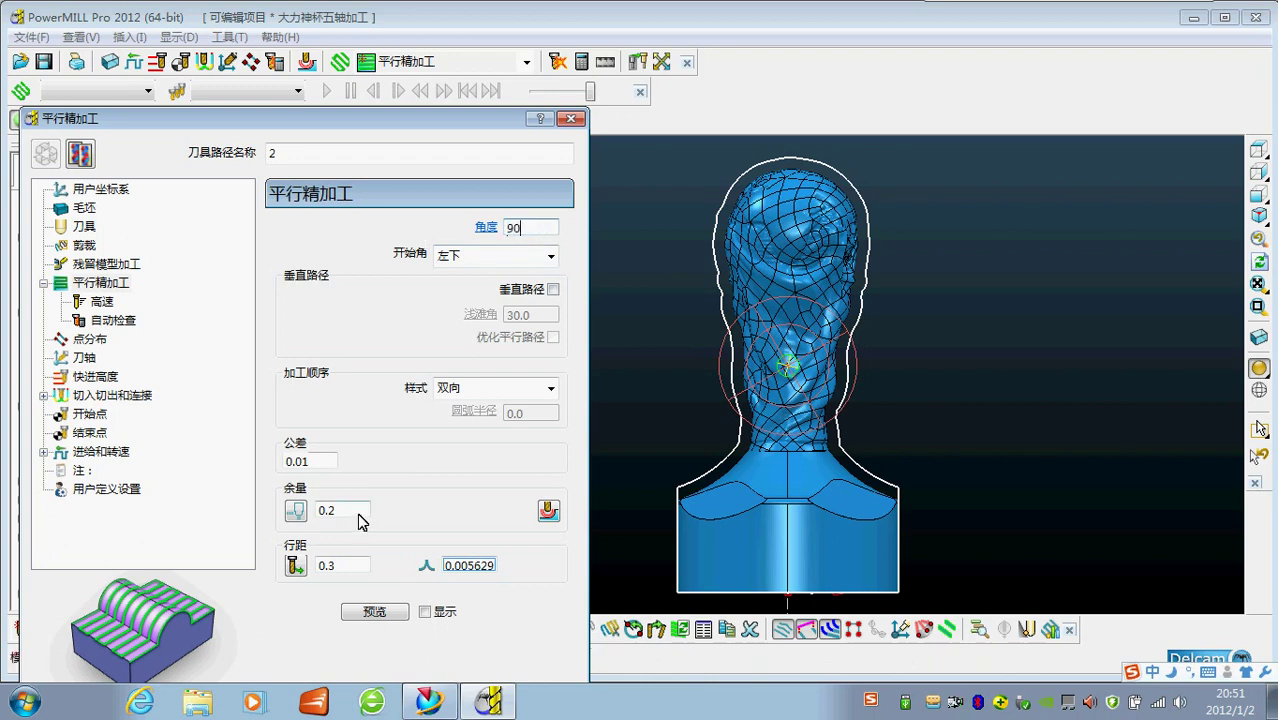
{"action": "left_click", "coordinate": [346, 562]}
{"action": "left_click", "coordinate": [348, 511]}
{"action": "left_click_drag", "start_coordinate": [390, 118], "coordinate": [432, 20]}
{"action": "left_click", "coordinate": [334, 599]}
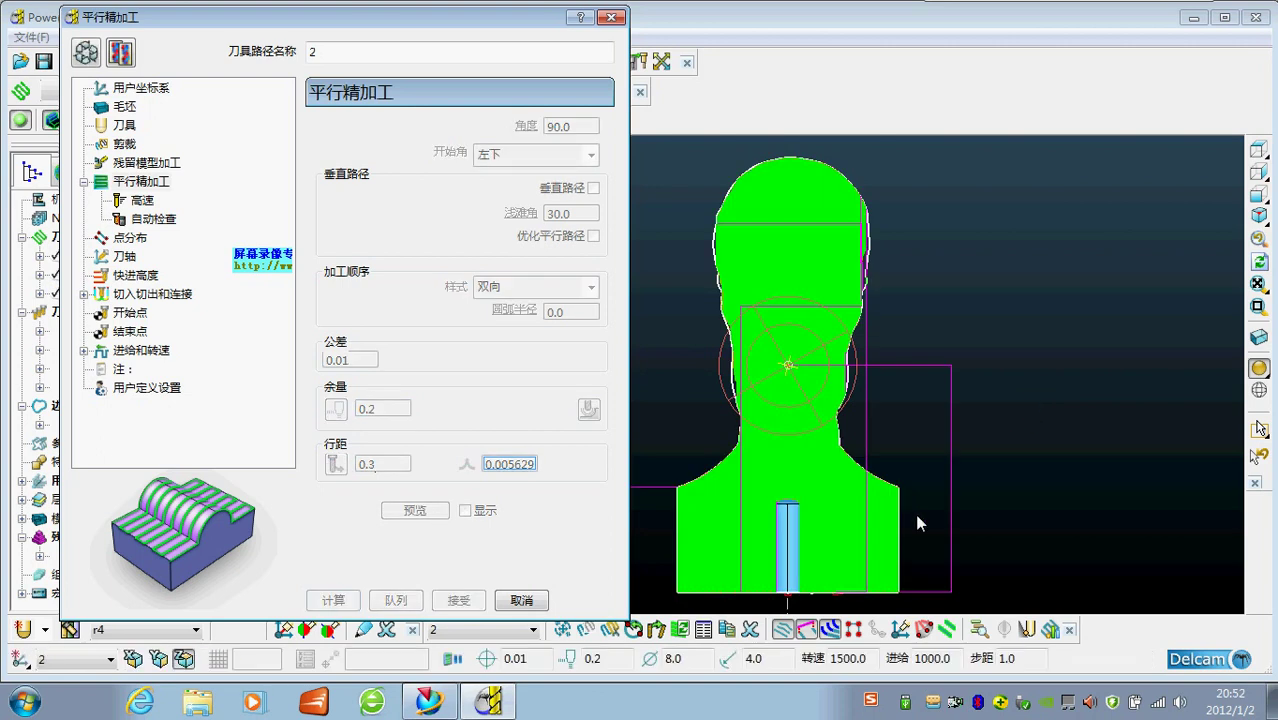
Make the raster finishing toolpath editable again and set its angle to 0
{"action": "middle_click_drag", "start_coordinate": [919, 520], "coordinate": [768, 432]}
{"action": "scroll", "coordinate": [855, 528], "scroll_direction": "up", "scroll_amount": 4}
{"action": "scroll", "coordinate": [901, 414], "scroll_direction": "down", "scroll_amount": 5}
{"action": "left_click", "coordinate": [88, 53]}
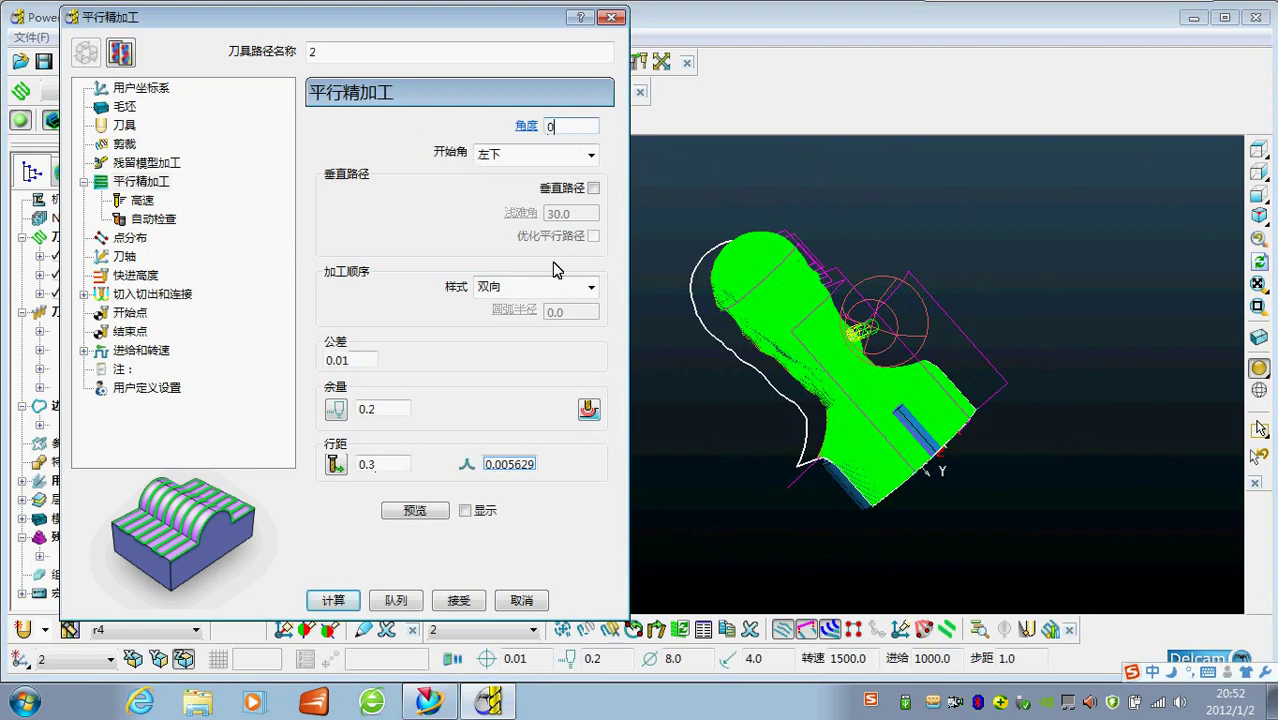
{"action": "middle_click_drag", "start_coordinate": [902, 403], "coordinate": [983, 548]}
{"action": "scroll", "coordinate": [860, 477], "scroll_direction": "up", "scroll_amount": 4}
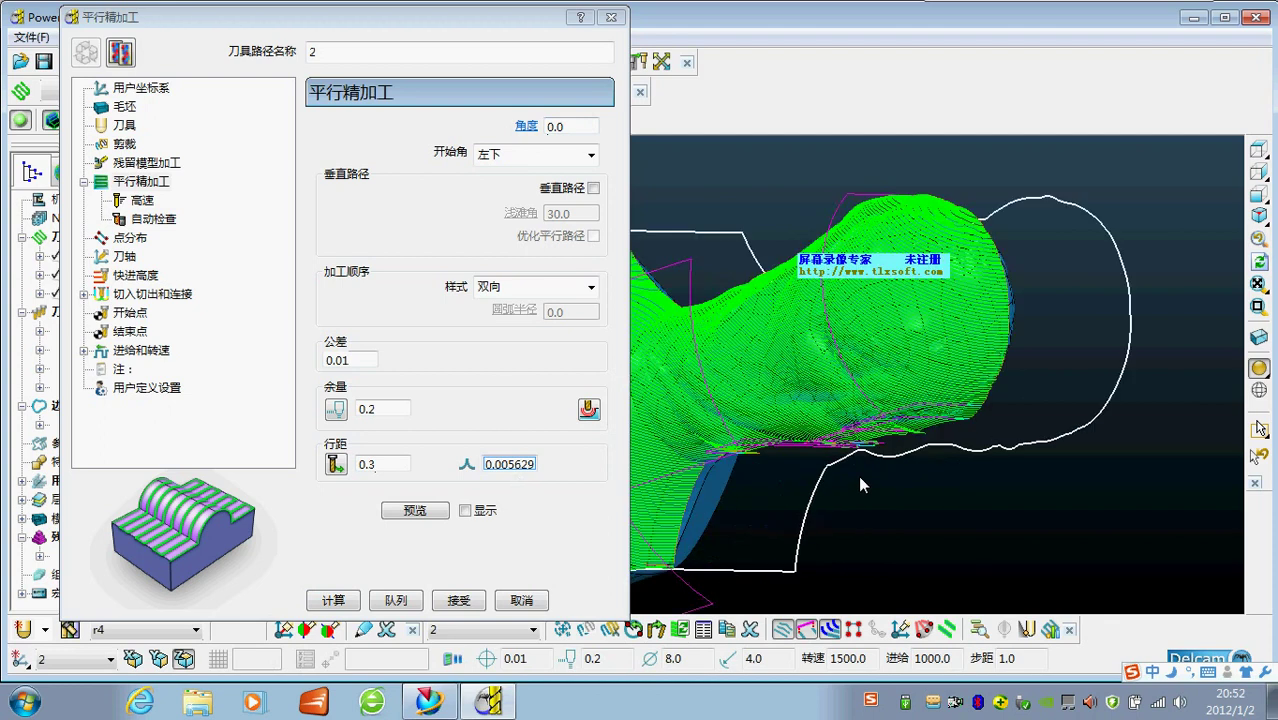
{"action": "middle_click_drag", "start_coordinate": [900, 449], "coordinate": [1012, 307]}
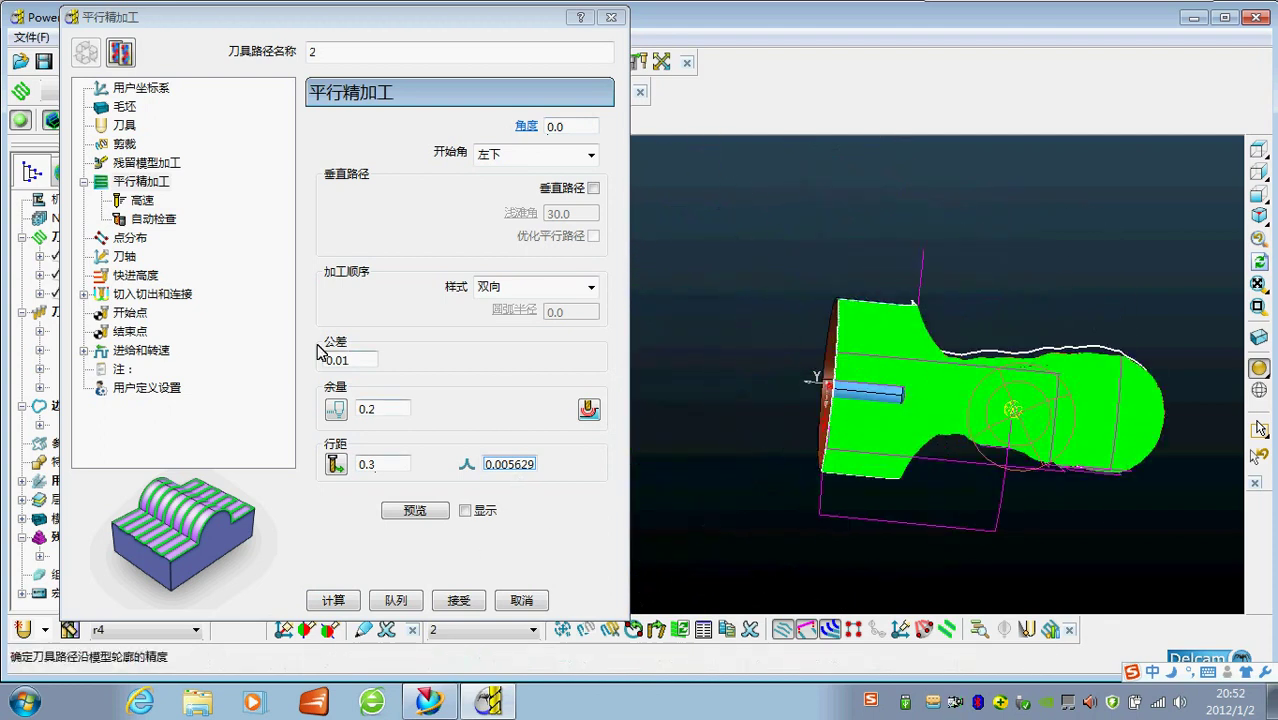
Set the cylindrical block's diameter to 85 and recalculate the raster finishing toolpath
{"action": "left_click", "coordinate": [126, 108]}
{"action": "left_click", "coordinate": [558, 262]}
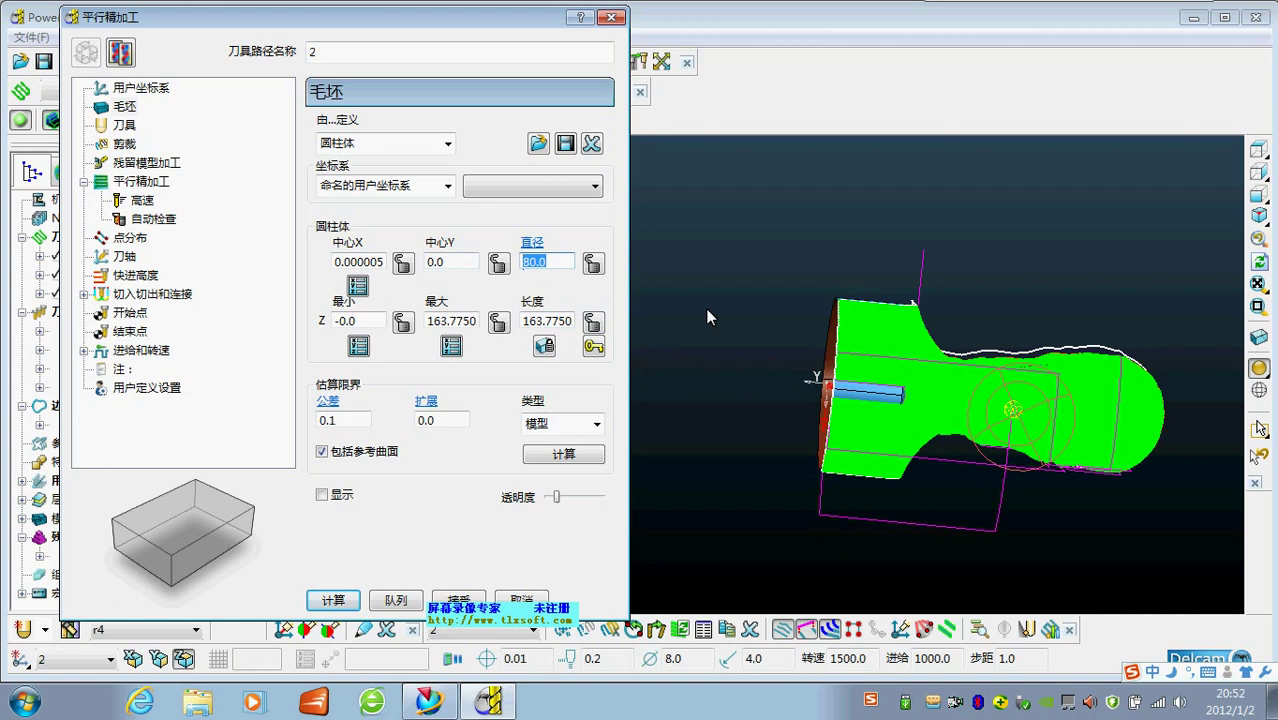
{"action": "type", "text": "85"}
{"action": "left_click", "coordinate": [335, 602]}
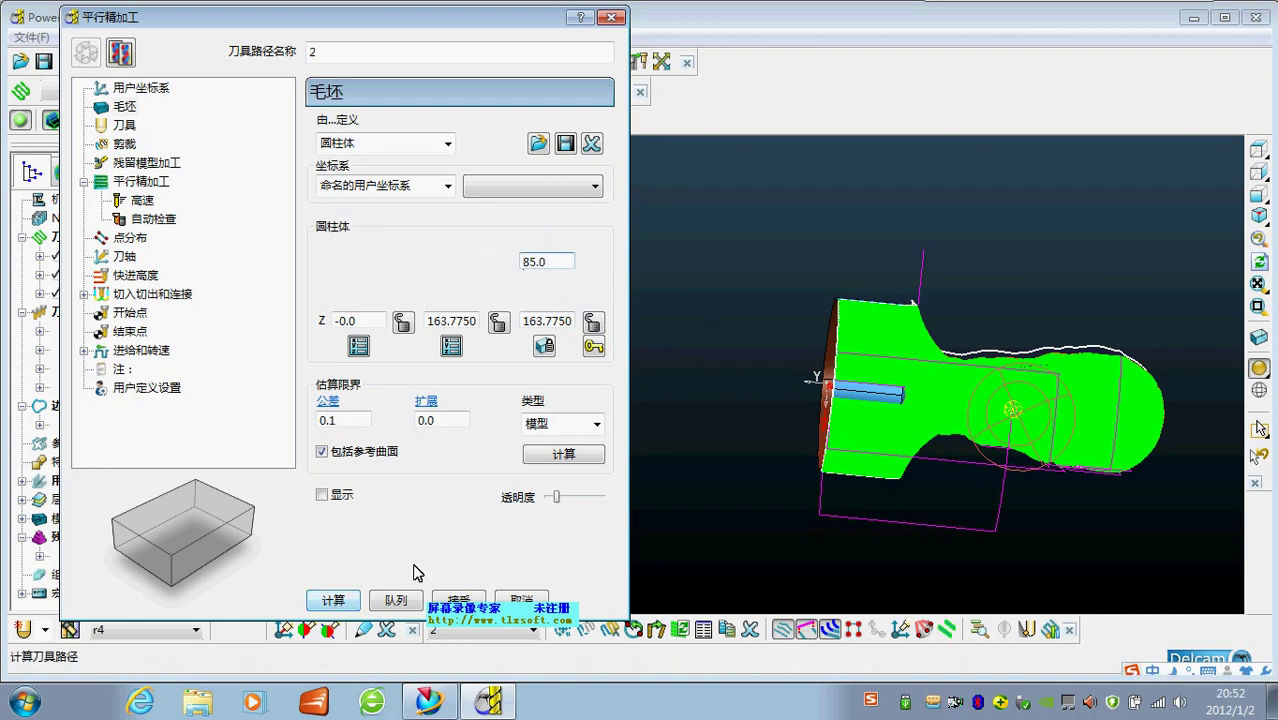
{"action": "left_click", "coordinate": [826, 547]}
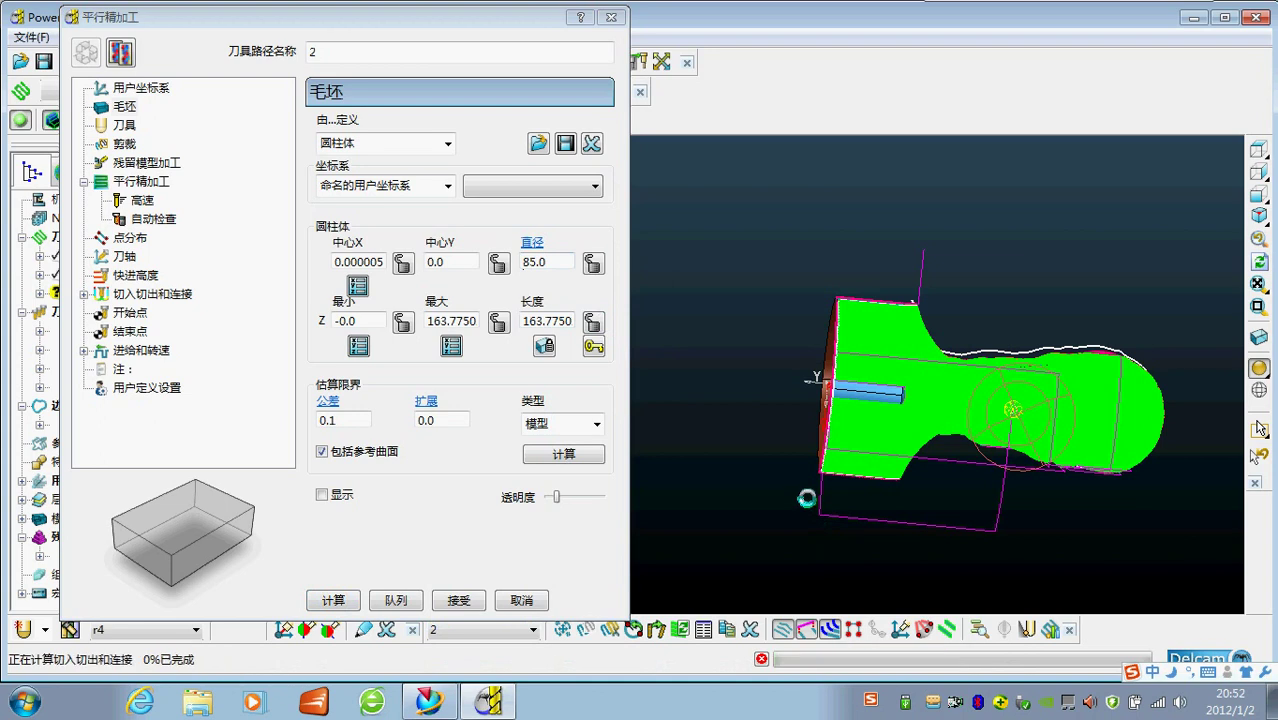
Examine the recalculated raster toolpath's coverage along the lower edge and rounded end of the cup model, and close its settings dialog
{"action": "middle_click_drag", "start_coordinate": [890, 510], "coordinate": [1043, 500]}
{"action": "scroll", "coordinate": [811, 385], "scroll_direction": "up", "scroll_amount": 5}
{"action": "scroll", "coordinate": [813, 394], "scroll_direction": "down", "scroll_amount": 5}
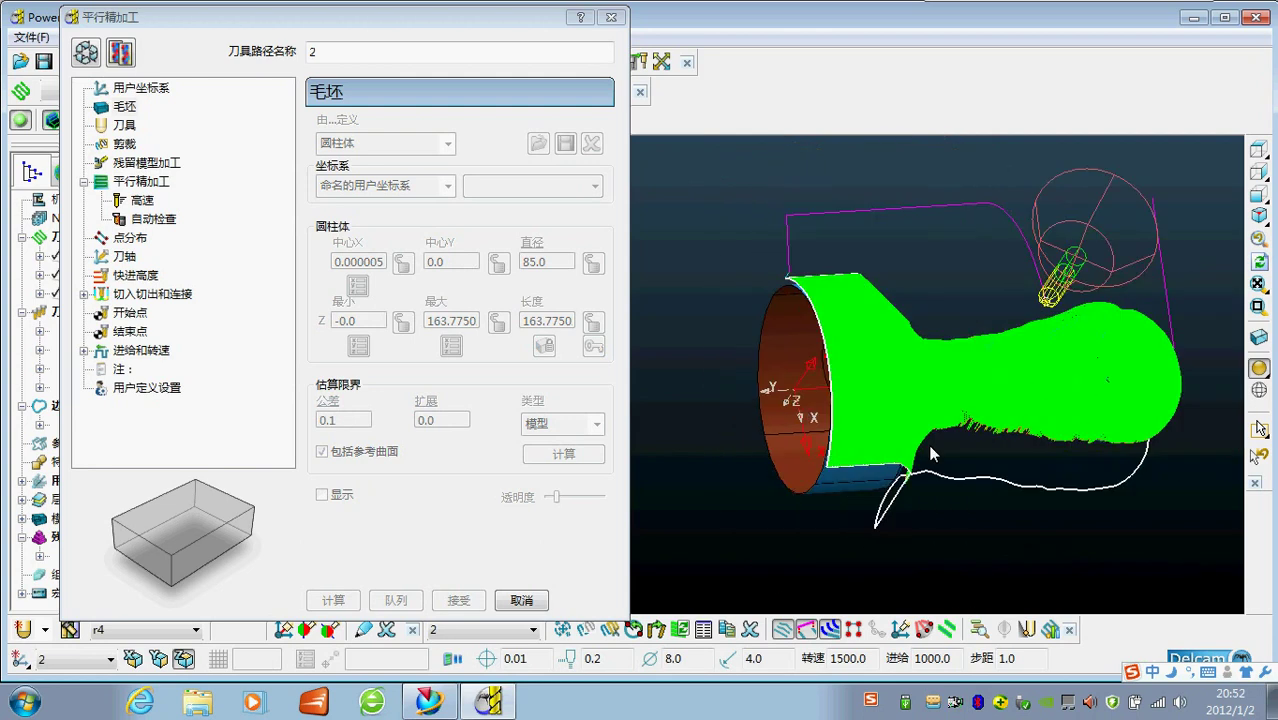
{"action": "middle_click_drag", "start_coordinate": [930, 449], "coordinate": [736, 372]}
{"action": "scroll", "coordinate": [1146, 384], "scroll_direction": "up", "scroll_amount": 4}
{"action": "scroll", "coordinate": [967, 472], "scroll_direction": "up", "scroll_amount": 5}
{"action": "scroll", "coordinate": [887, 488], "scroll_direction": "down", "scroll_amount": 6}
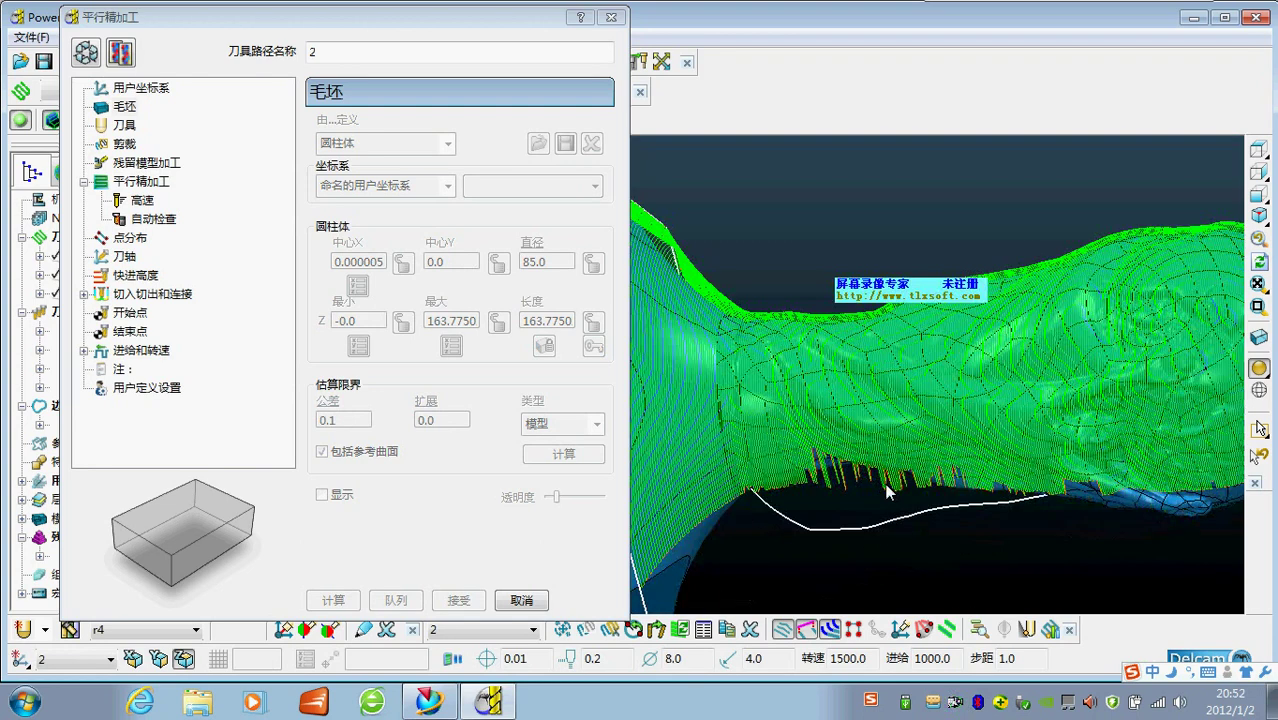
{"action": "middle_click_drag", "start_coordinate": [873, 492], "coordinate": [750, 487]}
{"action": "scroll", "coordinate": [859, 488], "scroll_direction": "up", "scroll_amount": 5}
{"action": "scroll", "coordinate": [881, 462], "scroll_direction": "down", "scroll_amount": 6}
{"action": "scroll", "coordinate": [876, 480], "scroll_direction": "up", "scroll_amount": 3}
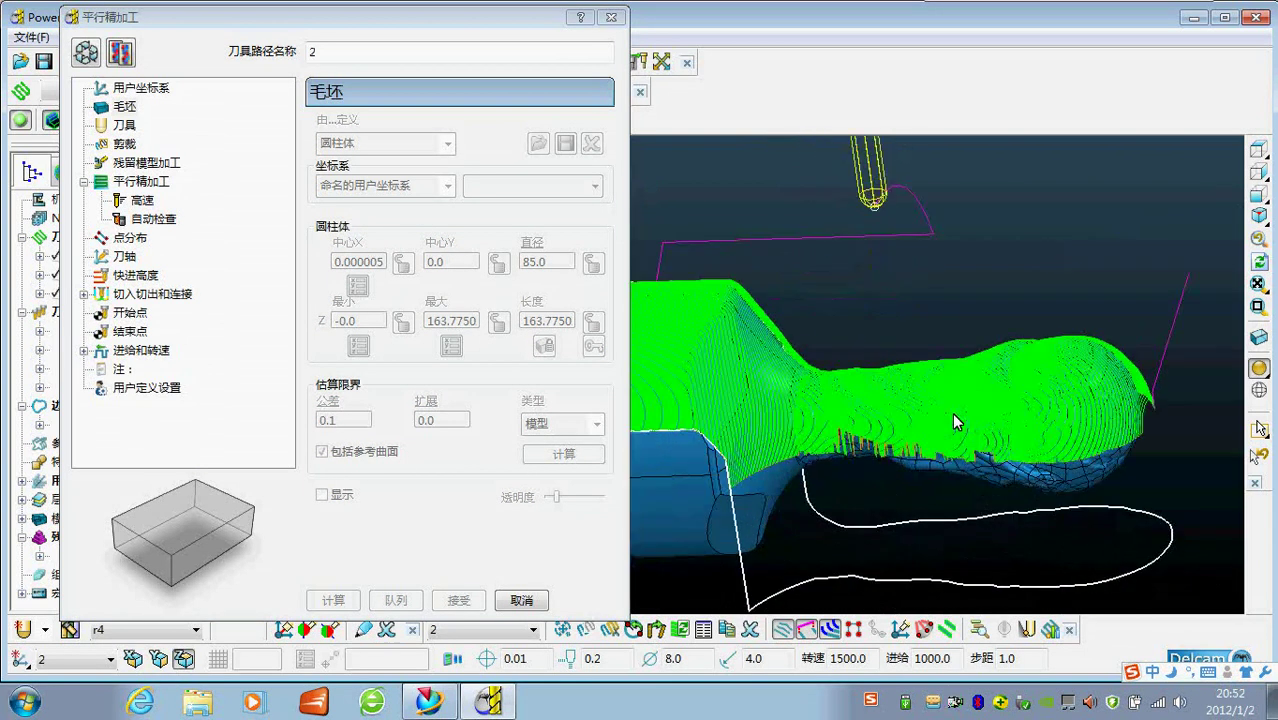
{"action": "scroll", "coordinate": [952, 412], "scroll_direction": "down", "scroll_amount": 5}
{"action": "scroll", "coordinate": [948, 430], "scroll_direction": "up", "scroll_amount": 2}
{"action": "scroll", "coordinate": [1030, 412], "scroll_direction": "up", "scroll_amount": 4}
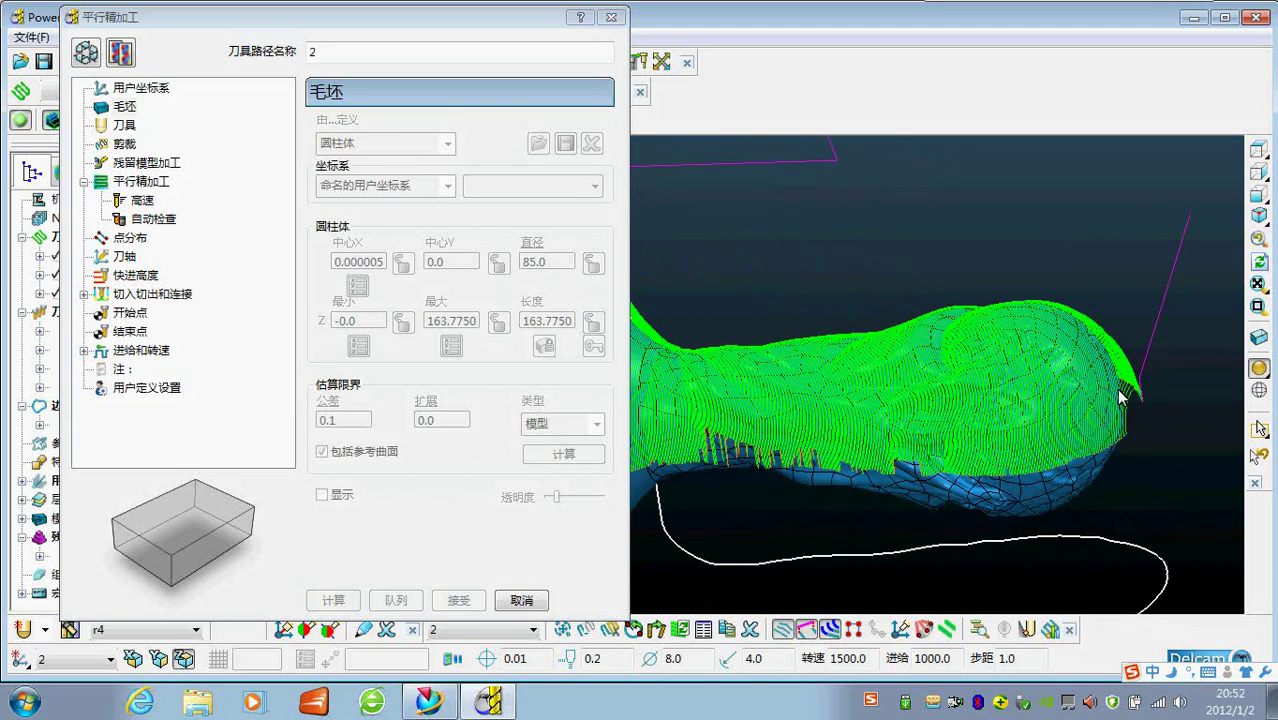
{"action": "mouse_move", "coordinate": [1121, 392]}
{"action": "middle_mouse_down"}
{"action": "mouse_move", "coordinate": [977, 362]}
{"action": "mouse_move", "coordinate": [1122, 380]}
{"action": "middle_mouse_up"}
{"action": "scroll", "coordinate": [1080, 395], "scroll_direction": "down", "scroll_amount": 4}
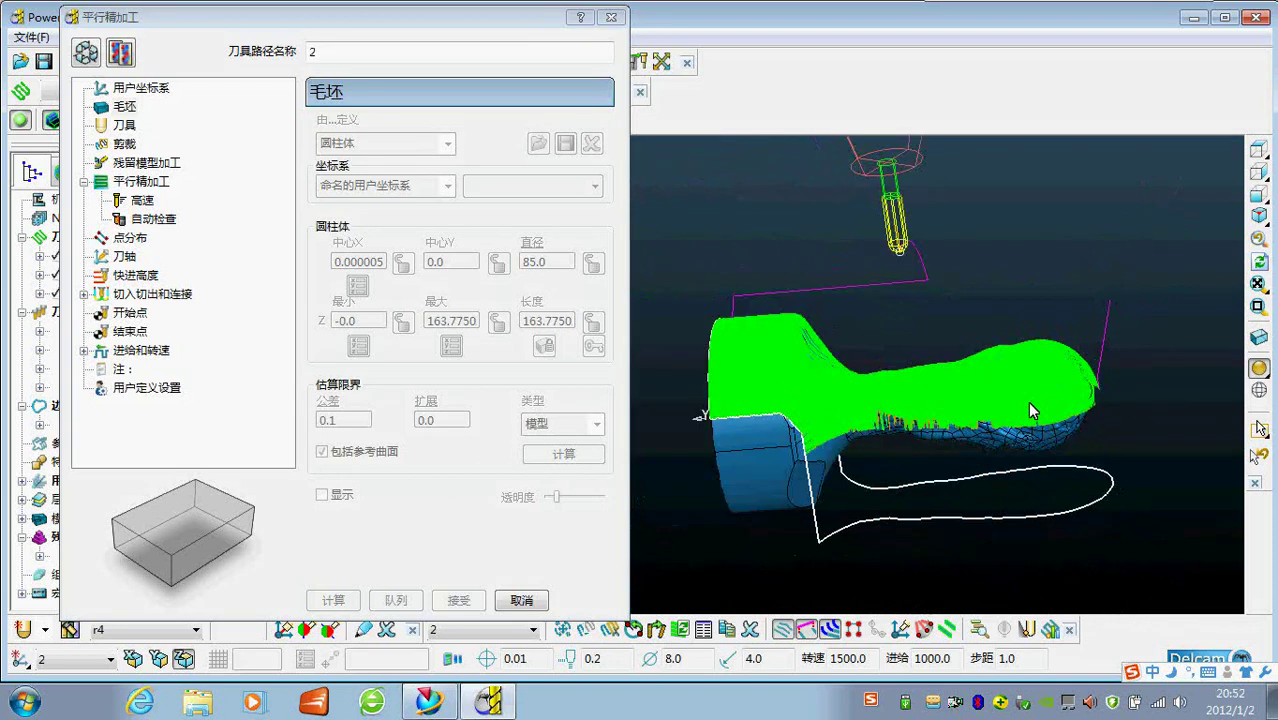
{"action": "left_click", "coordinate": [530, 602]}
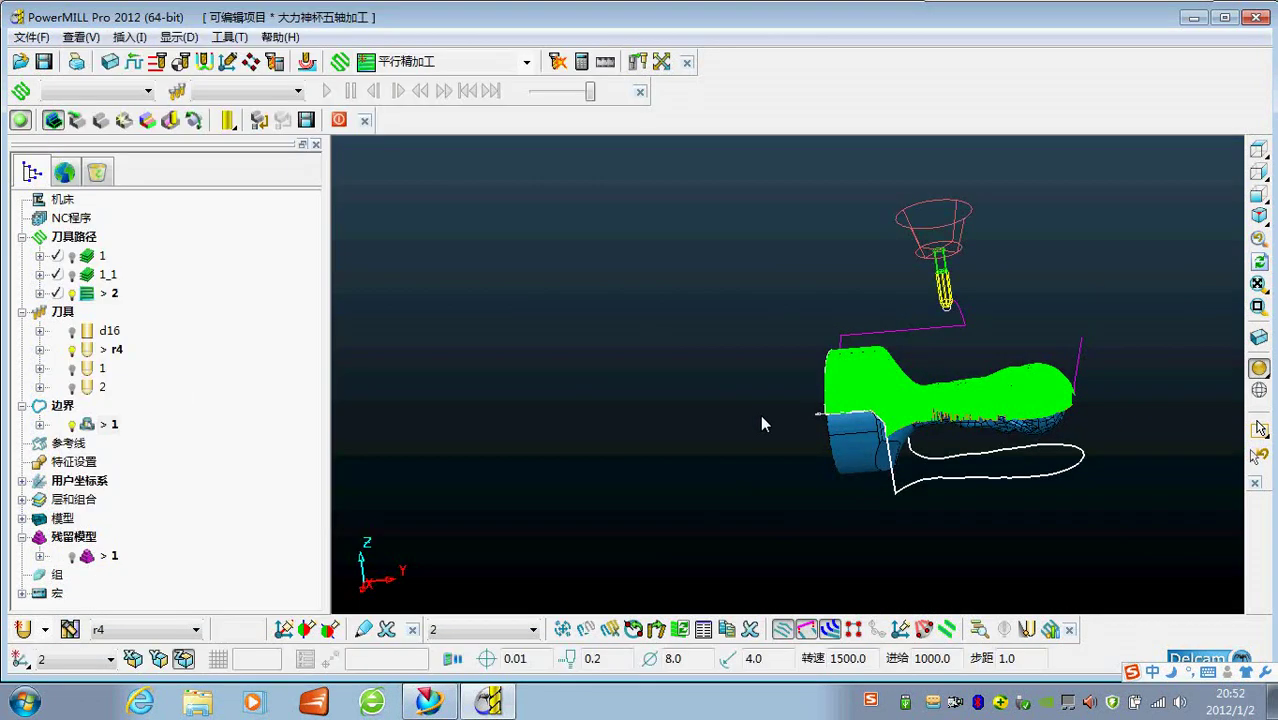
{"action": "middle_click_drag", "start_coordinate": [782, 379], "coordinate": [771, 391]}
Create four folders under the project's toolpaths
{"action": "right_click", "coordinate": [75, 243]}
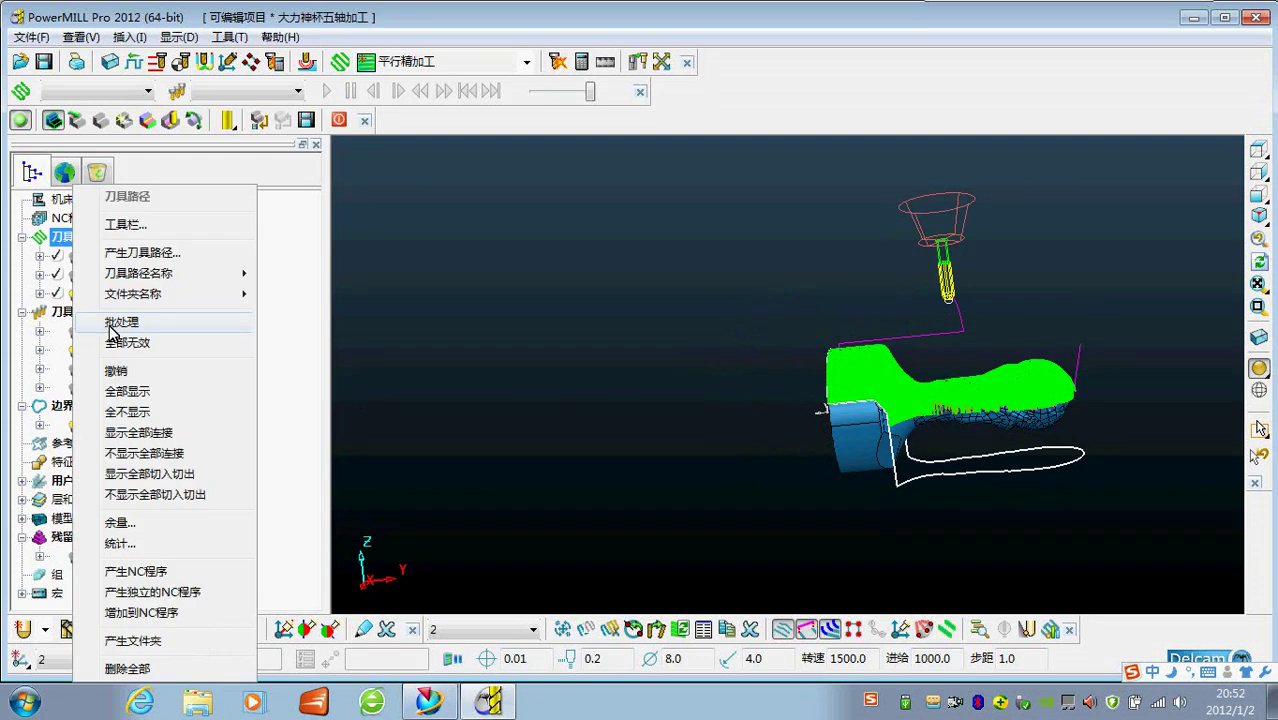
{"action": "left_click", "coordinate": [560, 318]}
{"action": "right_click", "coordinate": [43, 235]}
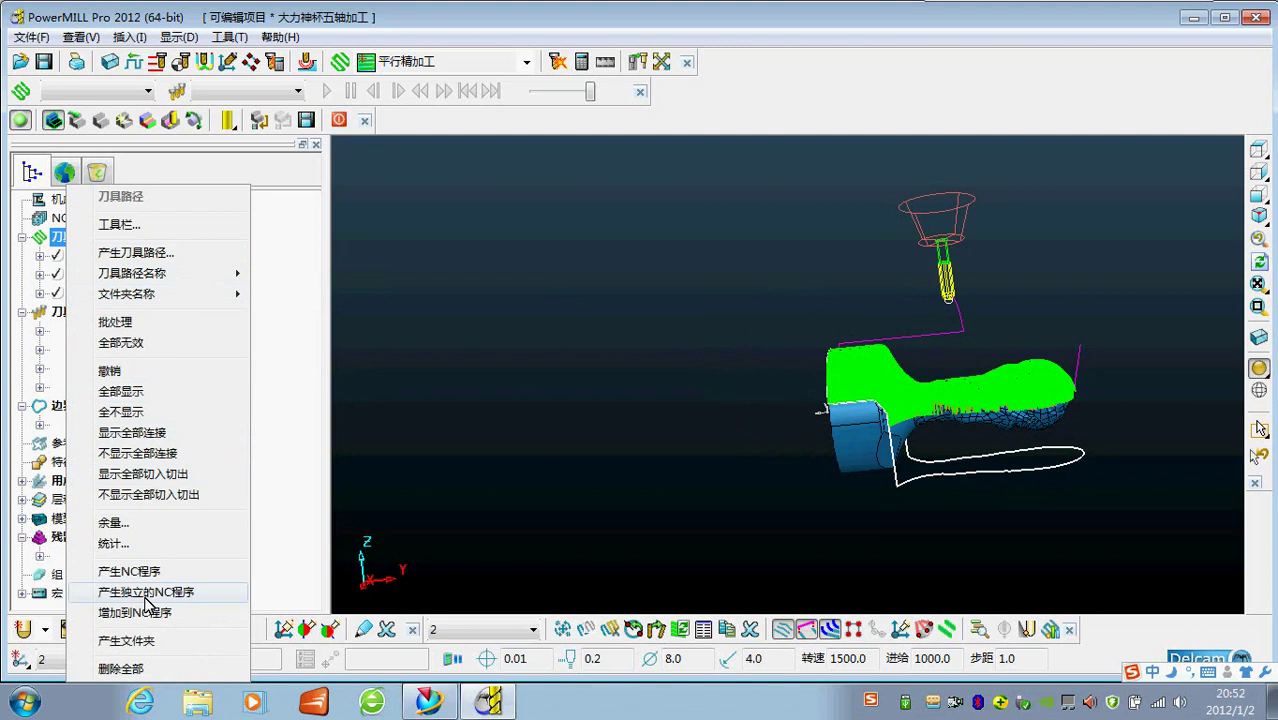
{"action": "left_click", "coordinate": [126, 640]}
{"action": "right_click", "coordinate": [85, 248]}
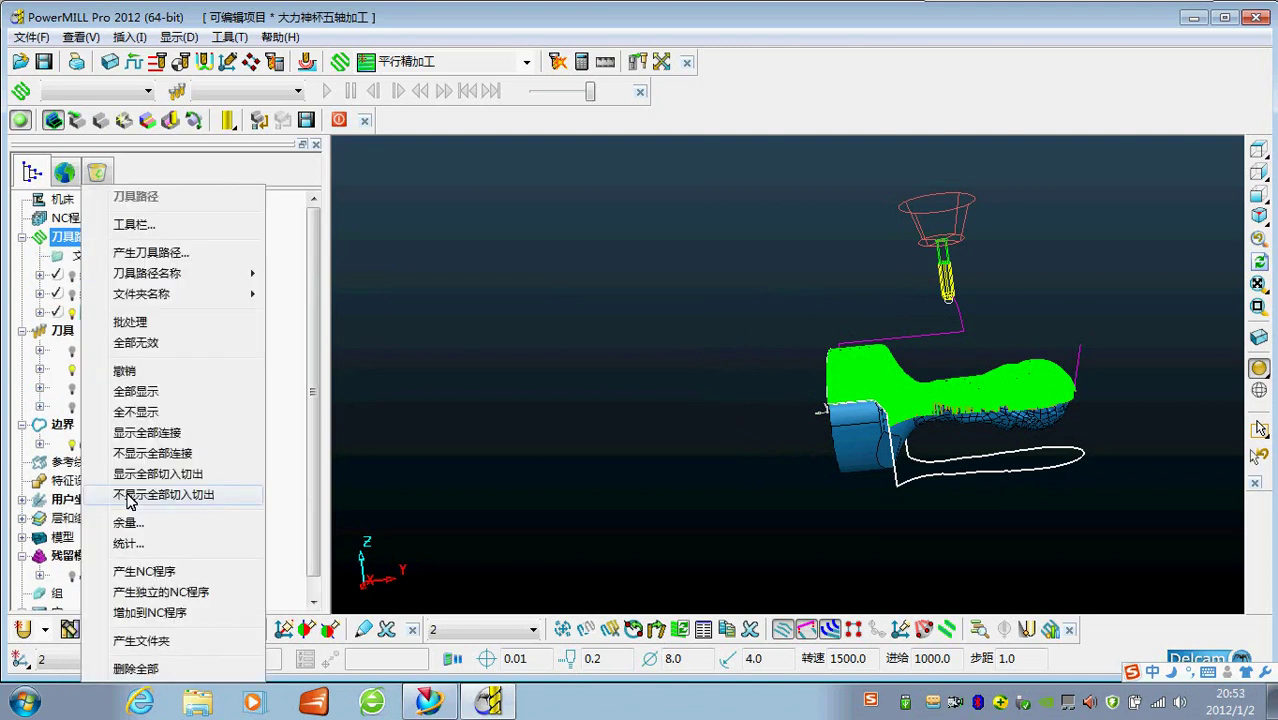
{"action": "left_click", "coordinate": [126, 640]}
{"action": "right_click", "coordinate": [86, 236]}
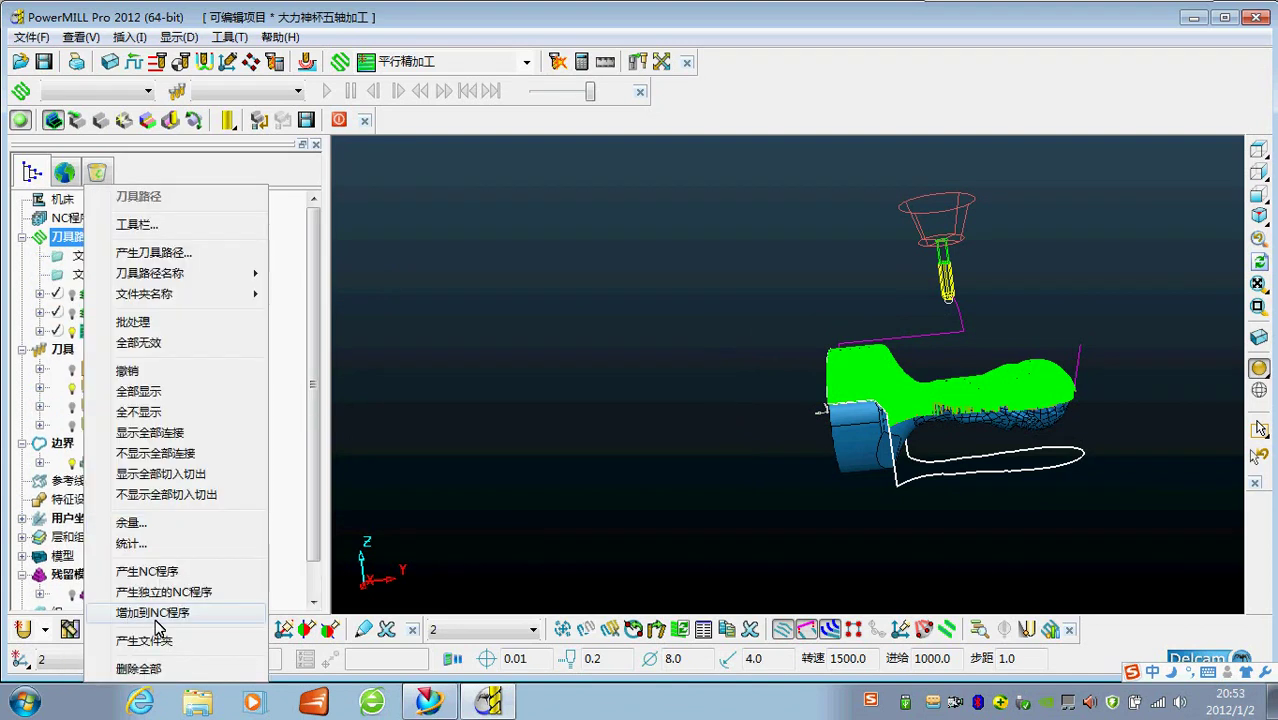
{"action": "left_click", "coordinate": [155, 638]}
{"action": "right_click", "coordinate": [84, 238]}
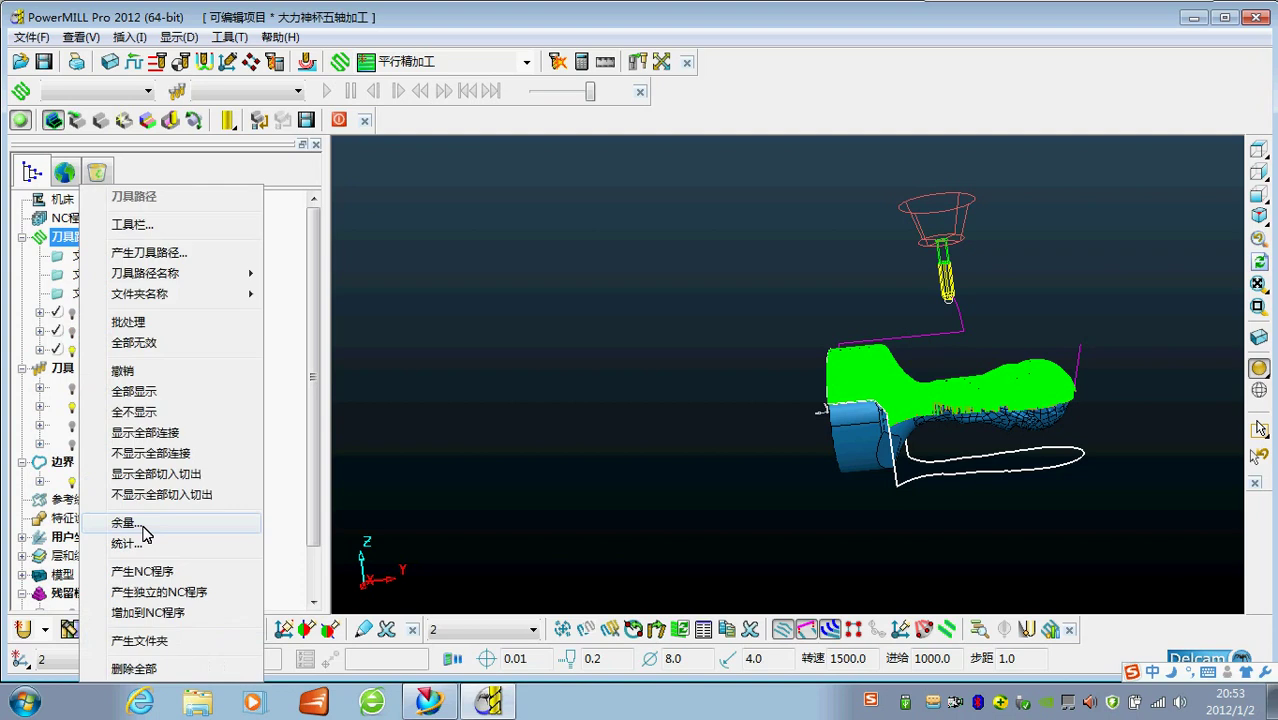
{"action": "left_click", "coordinate": [160, 640]}
Rename the toolpath folder 文件夹1 as 粗
{"action": "right_click", "coordinate": [100, 262]}
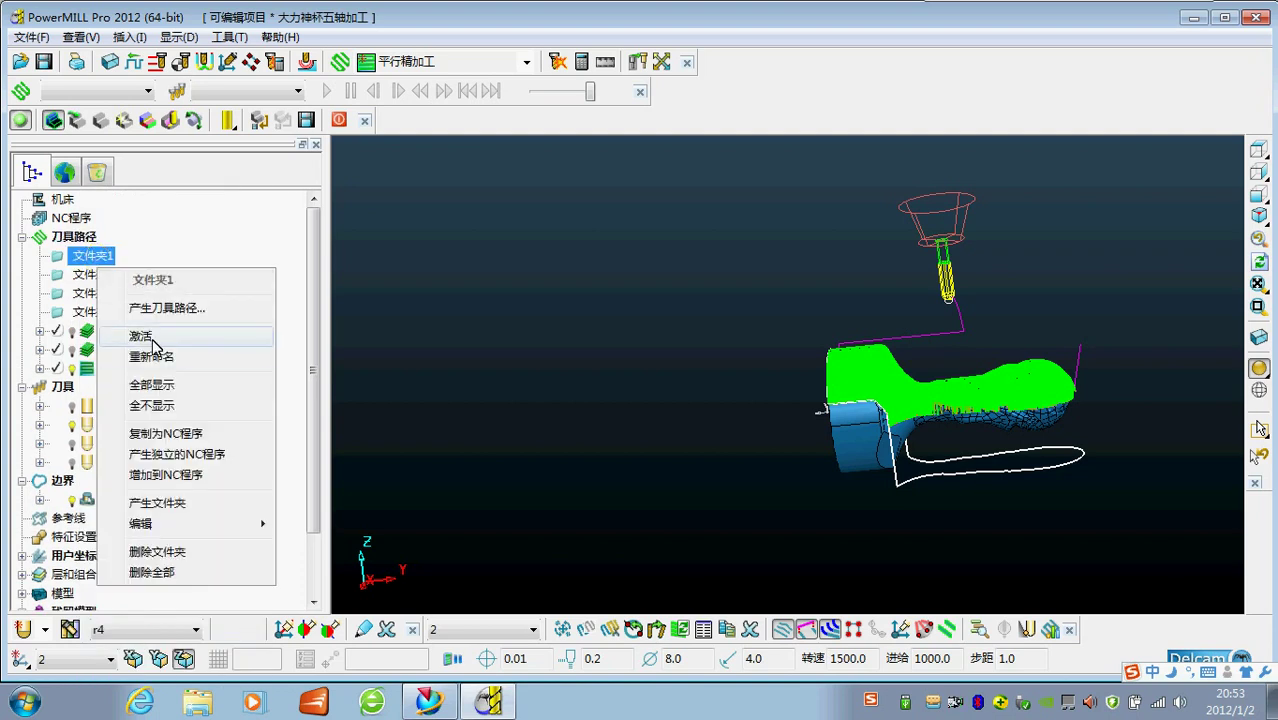
{"action": "left_click", "coordinate": [140, 332]}
{"action": "type", "text": "cu"}
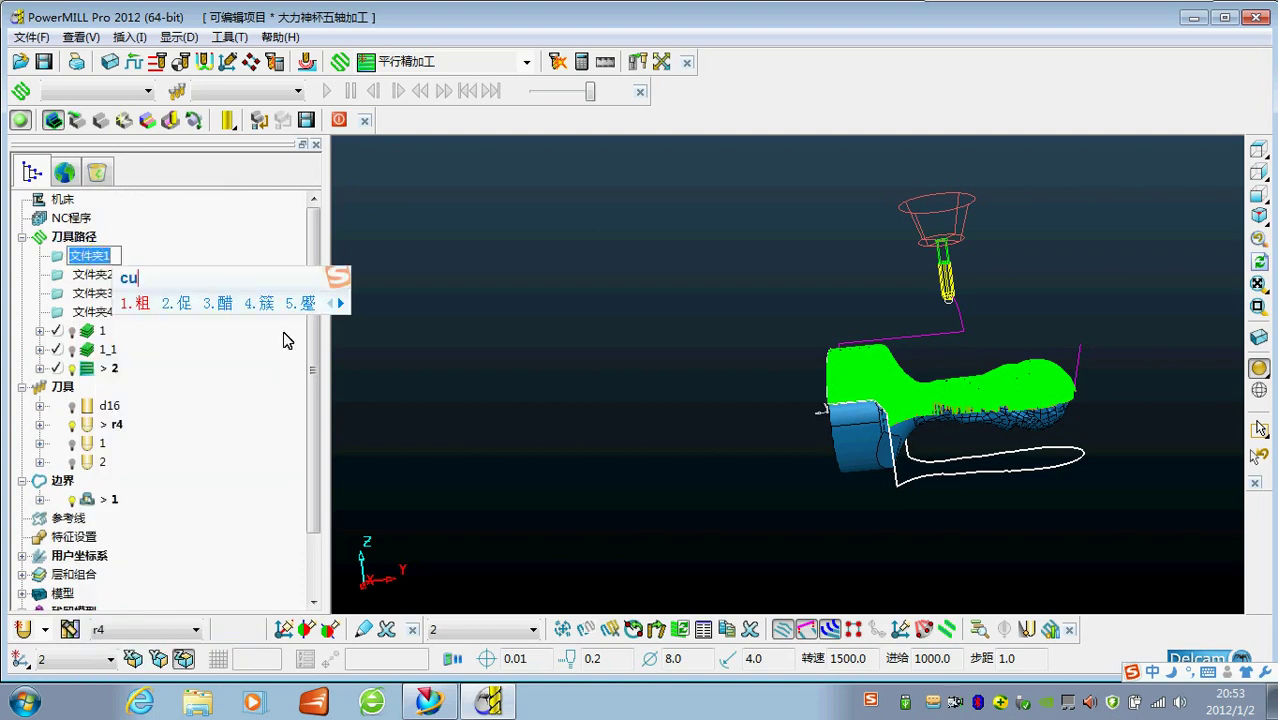
{"action": "key", "text": "space"}
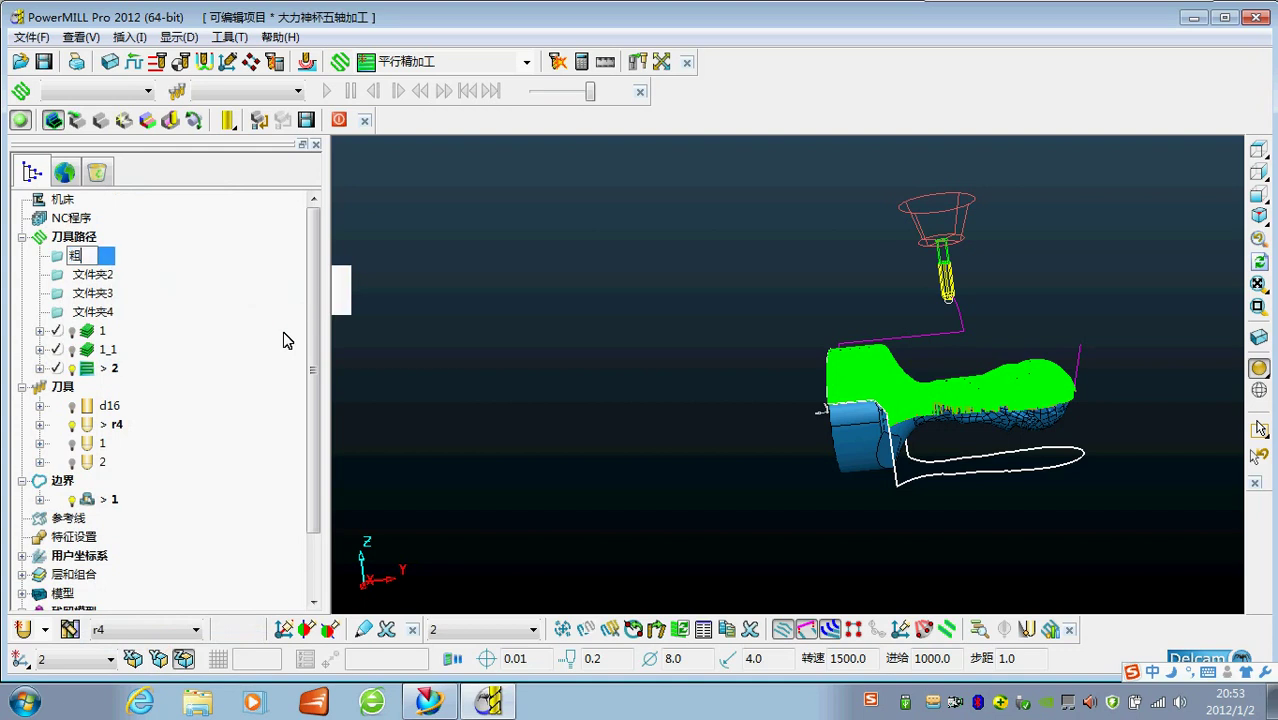
{"action": "left_click", "coordinate": [100, 279]}
Rename the toolpath folder 文件夹2 as 半精
{"action": "right_click", "coordinate": [100, 279]}
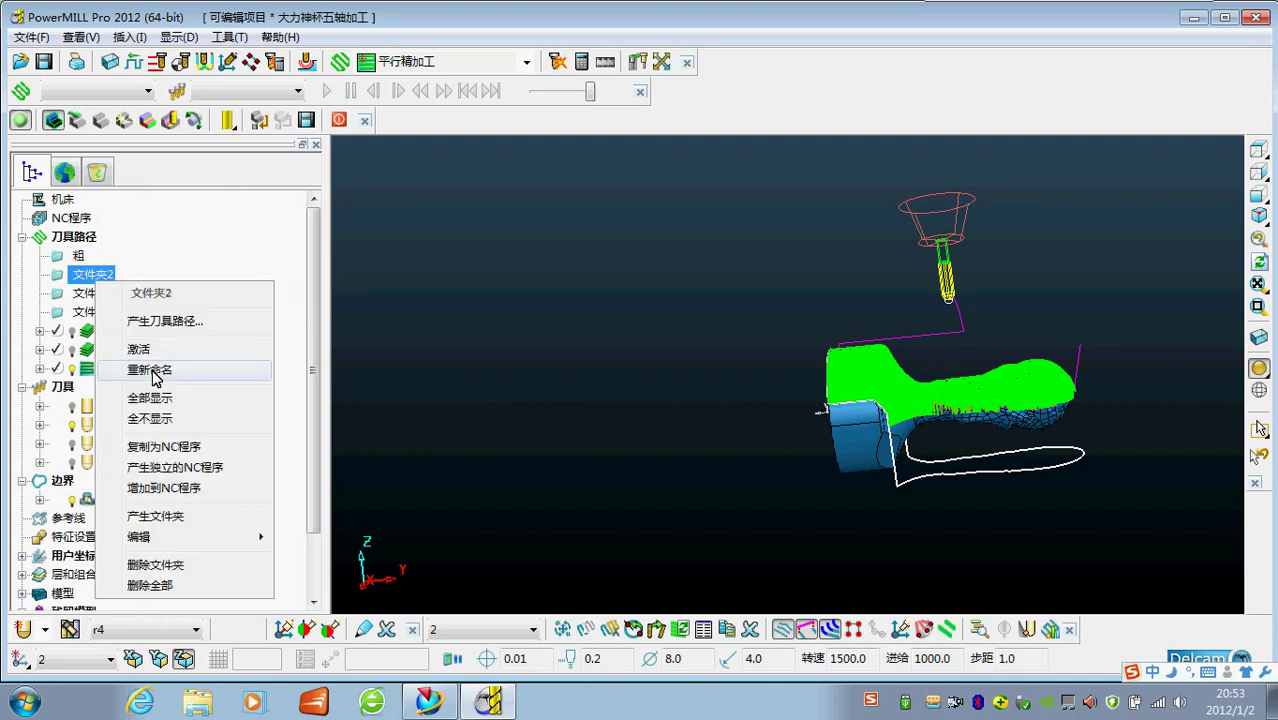
{"action": "left_click", "coordinate": [153, 368]}
{"action": "type", "text": "banjing"}
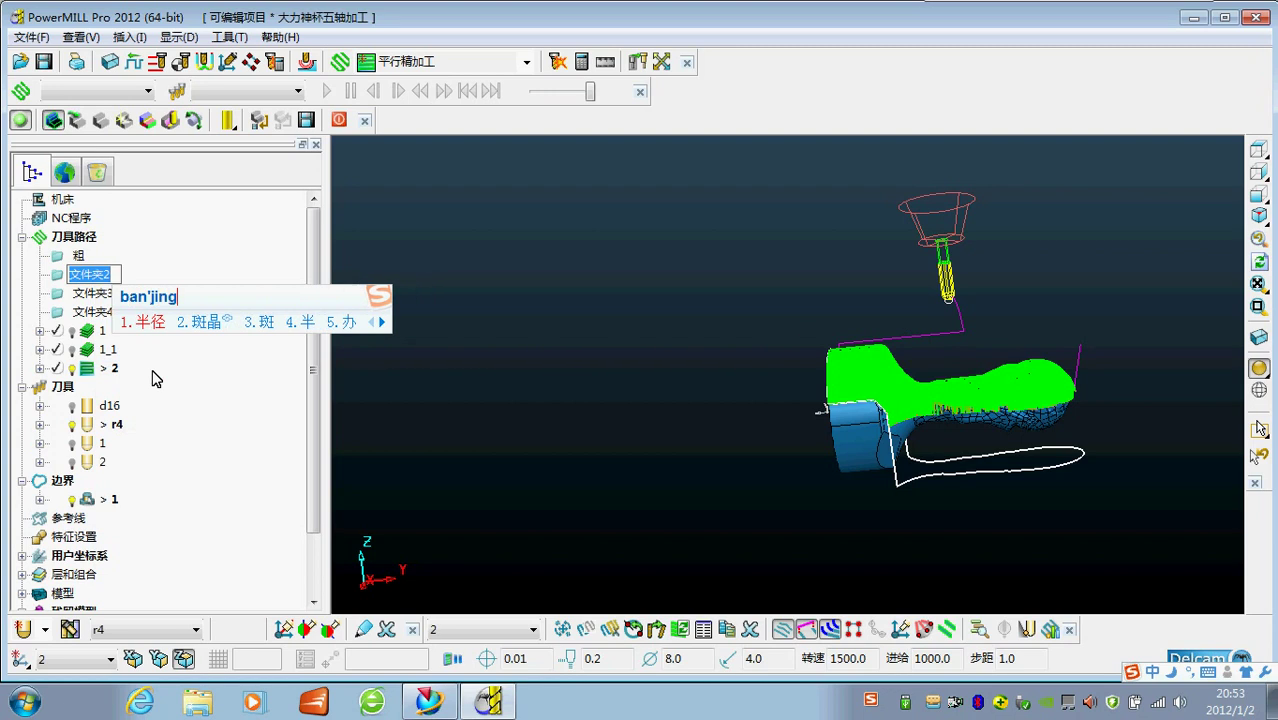
{"action": "key", "text": "BackSpace"}
{"action": "key", "text": "BackSpace"}
{"action": "key", "text": "BackSpace"}
{"action": "key", "text": "BackSpace"}
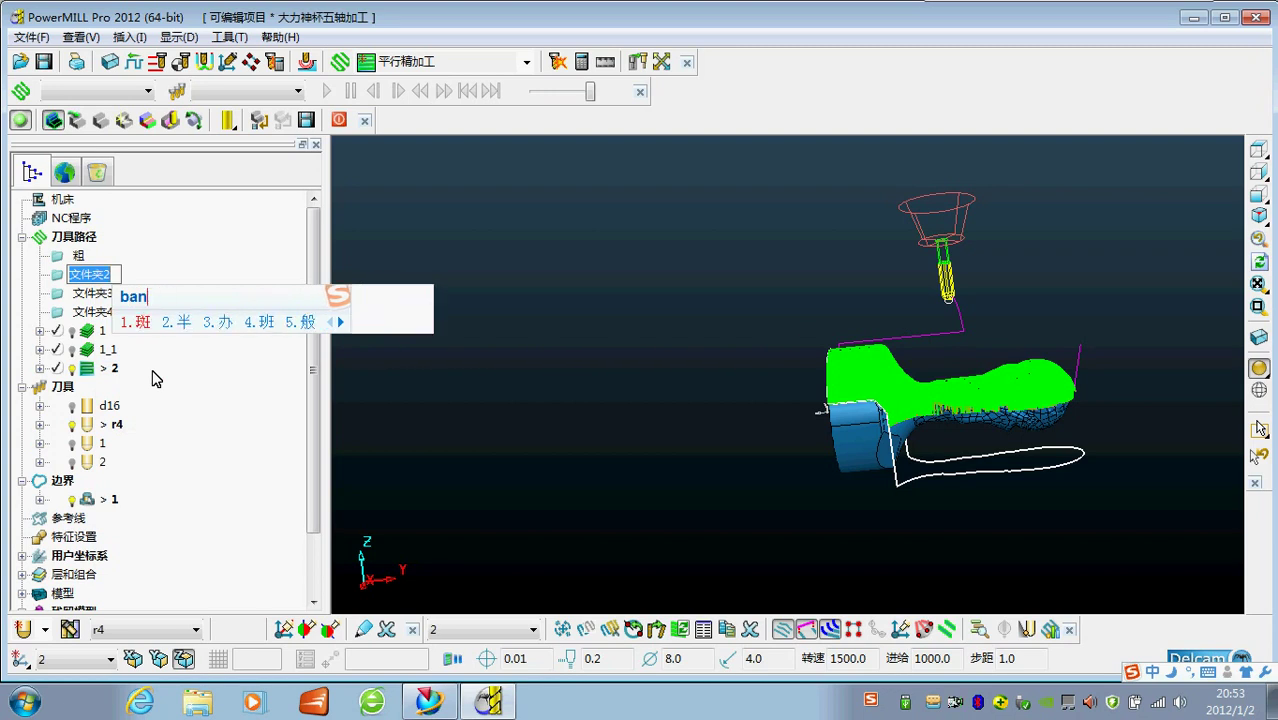
{"action": "type", "text": "2"}
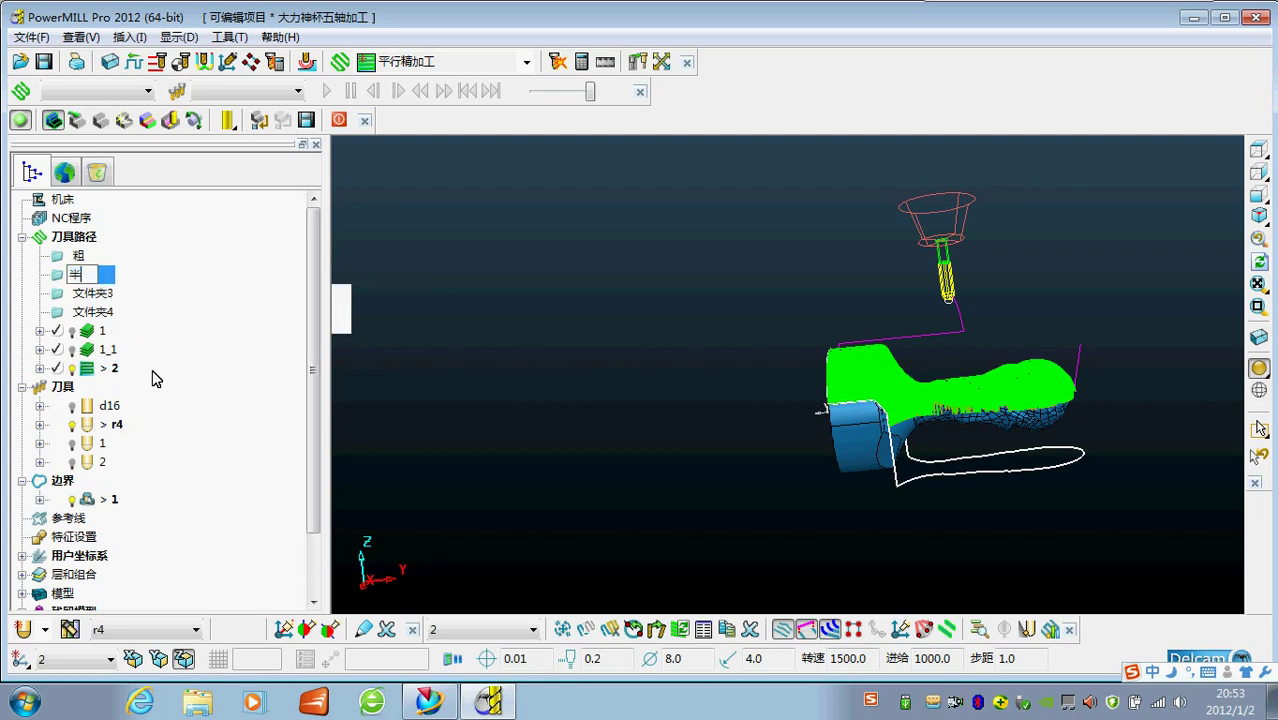
{"action": "type", "text": "jing"}
{"action": "key", "text": "space"}
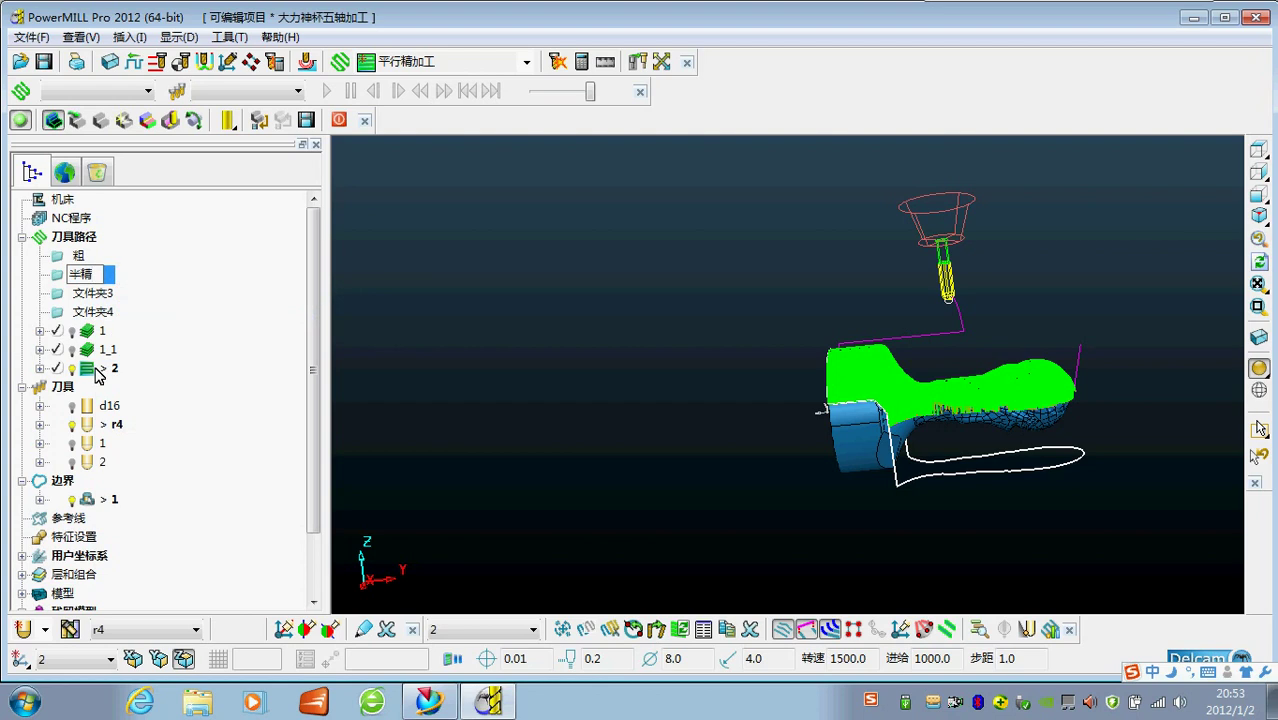
Rename the toolpath folder 文件夹3 as 精
{"action": "left_click", "coordinate": [103, 293]}
{"action": "right_click", "coordinate": [104, 297]}
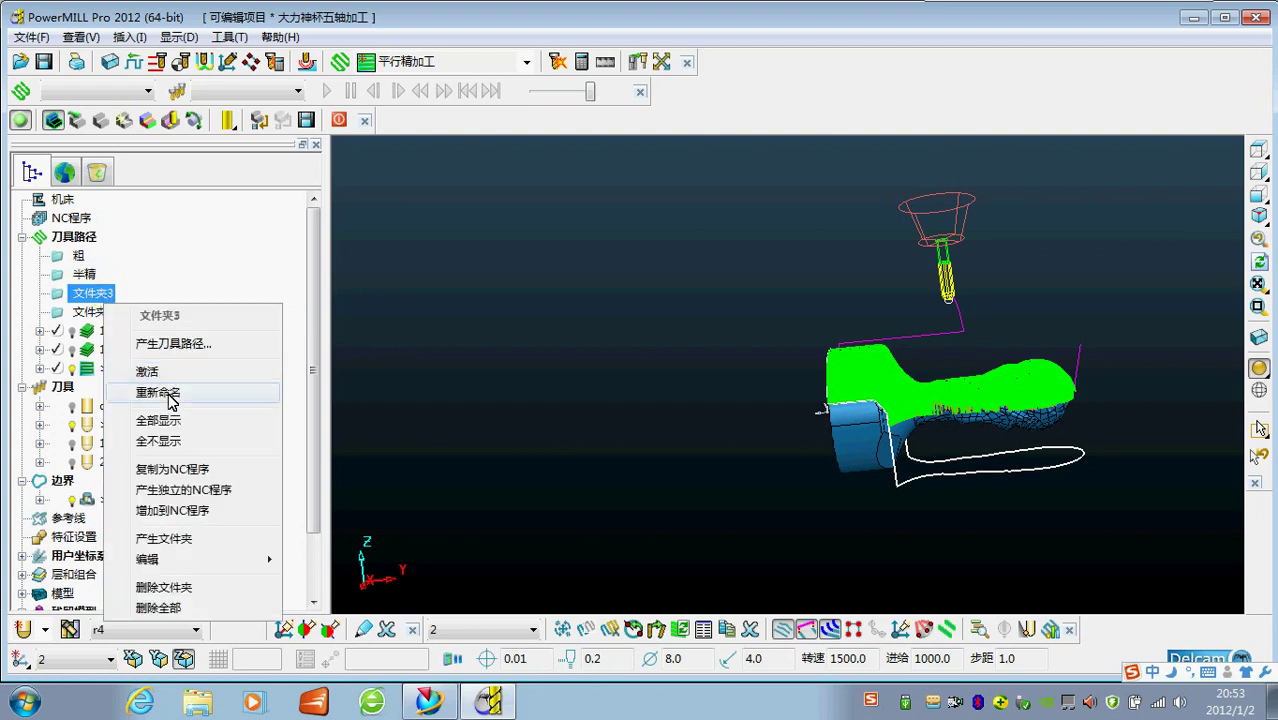
{"action": "left_click", "coordinate": [170, 398]}
{"action": "type", "text": "jing"}
{"action": "key", "text": "space"}
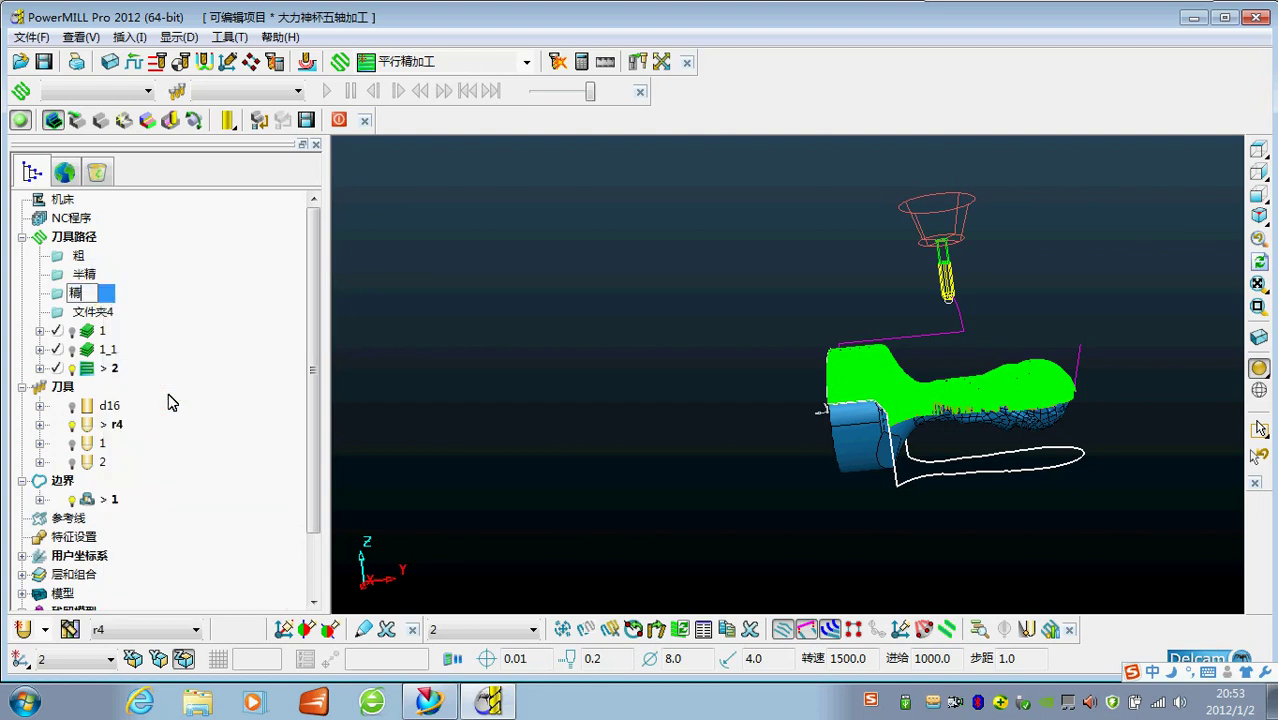
{"action": "left_click", "coordinate": [195, 368]}
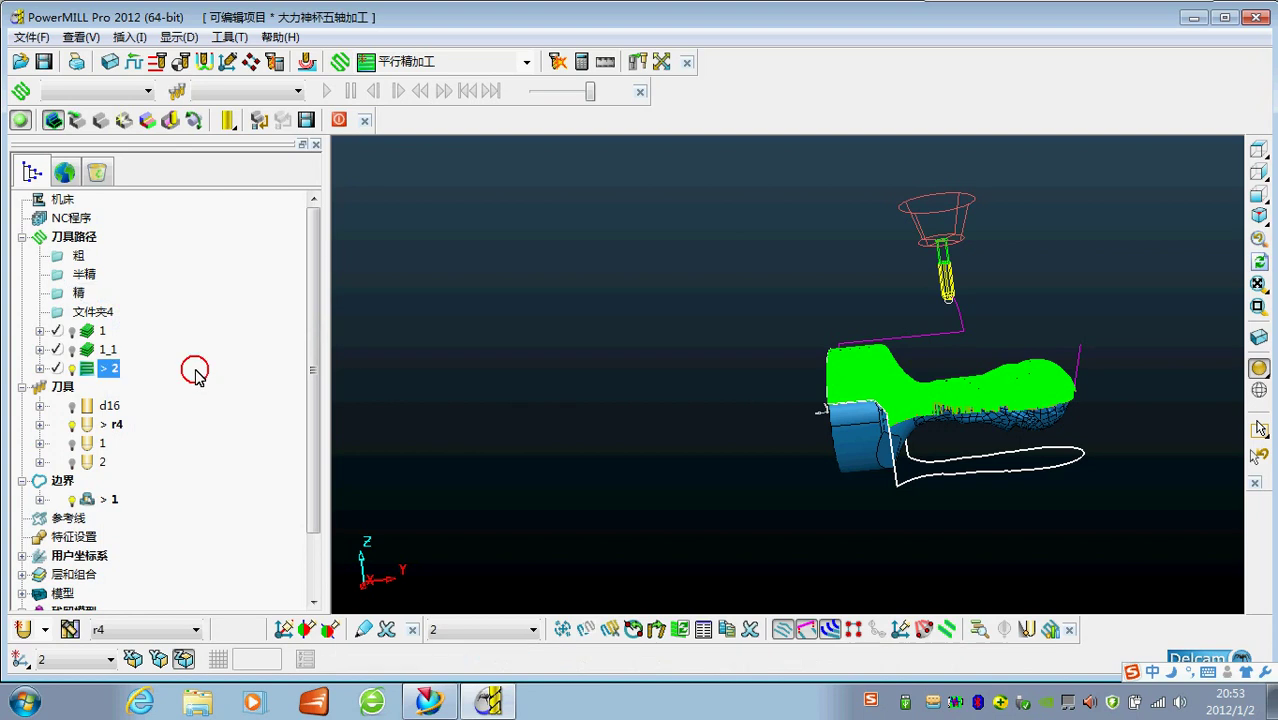
Move toolpaths 1 and 1_1 into the 粗 folder and toolpath 2 into the 半精 folder, and expand 半精
{"action": "left_click", "coordinate": [105, 314]}
{"action": "key", "text": "Up"}
{"action": "key", "text": "Up"}
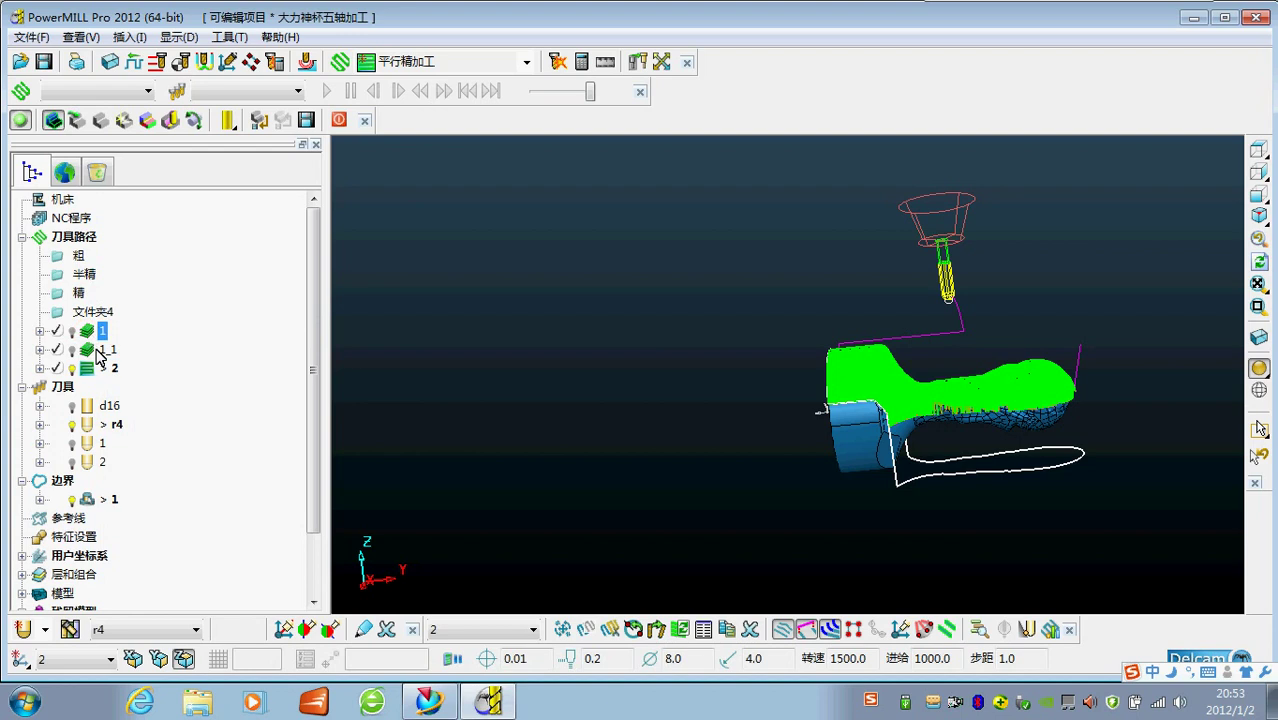
{"action": "left_click_drag", "start_coordinate": [80, 258], "coordinate": [80, 258]}
{"action": "left_click_drag", "start_coordinate": [88, 330], "coordinate": [78, 293]}
{"action": "left_click", "coordinate": [39, 274]}
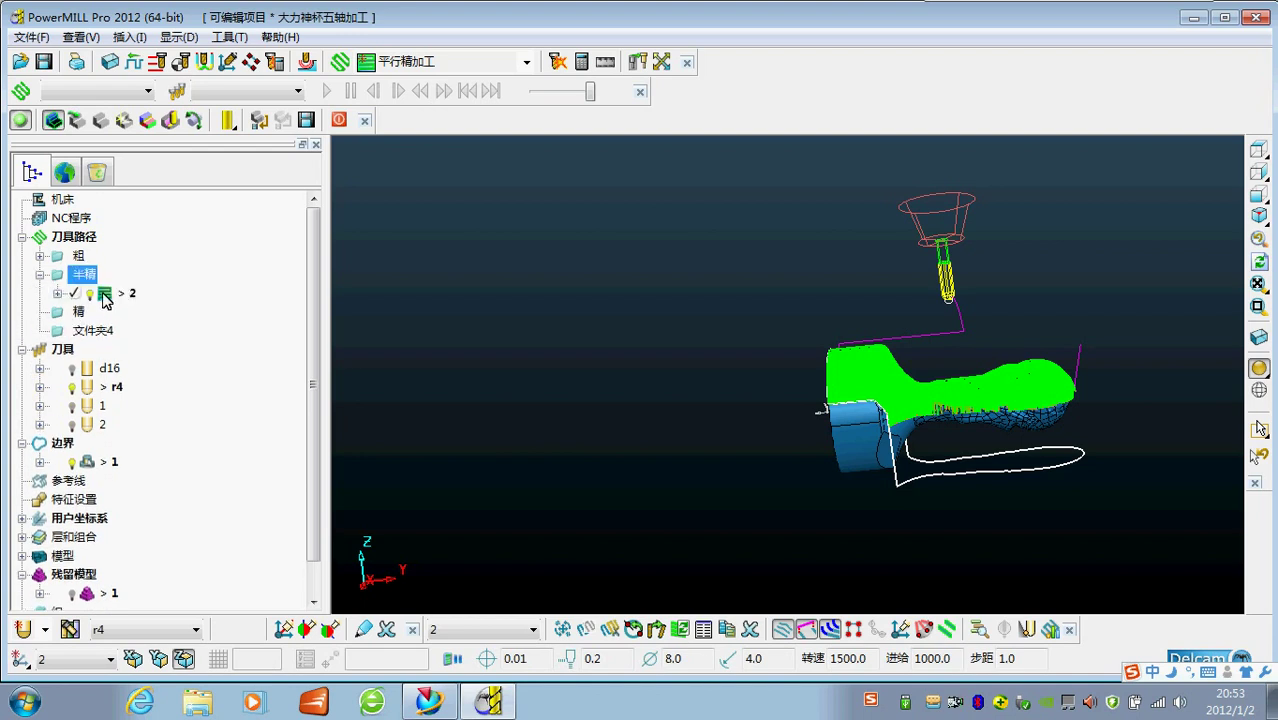
Duplicate raster finishing toolpath 2 from its settings and assign workplane 1 to the copy
{"action": "right_click", "coordinate": [102, 293]}
{"action": "left_click", "coordinate": [199, 149]}
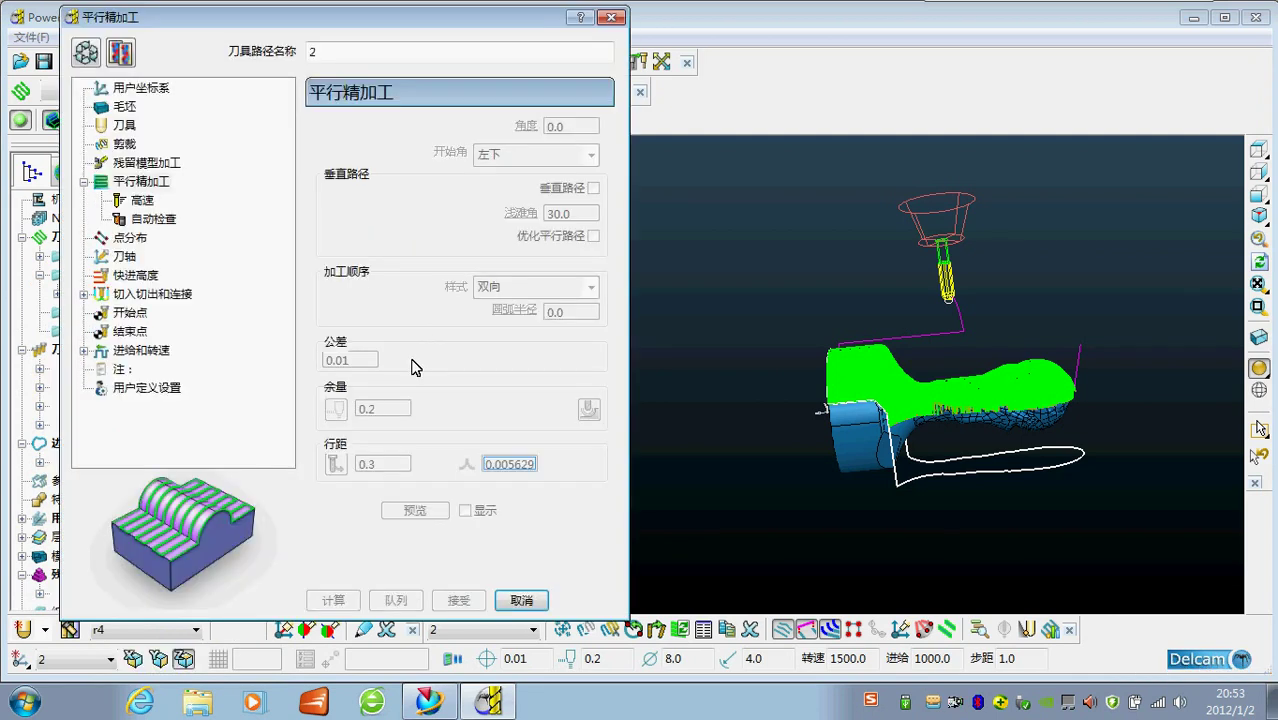
{"action": "left_click", "coordinate": [112, 54]}
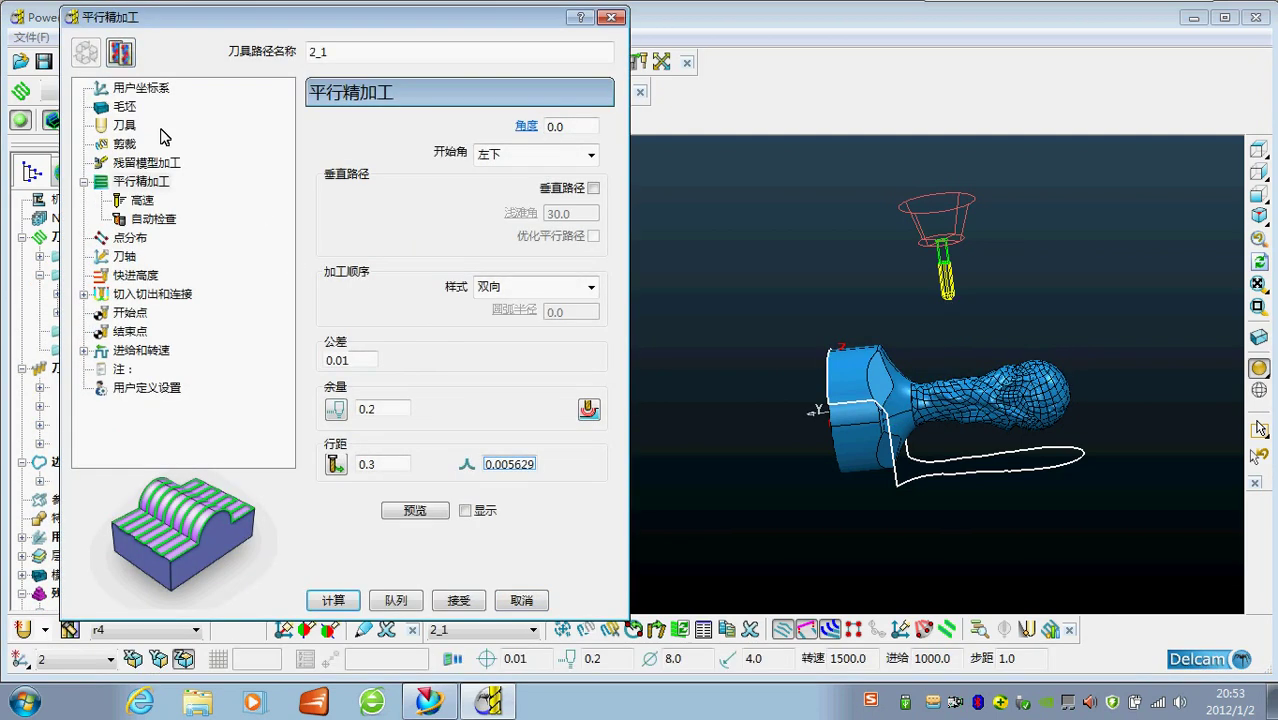
{"action": "left_click", "coordinate": [152, 88]}
{"action": "left_click", "coordinate": [447, 164]}
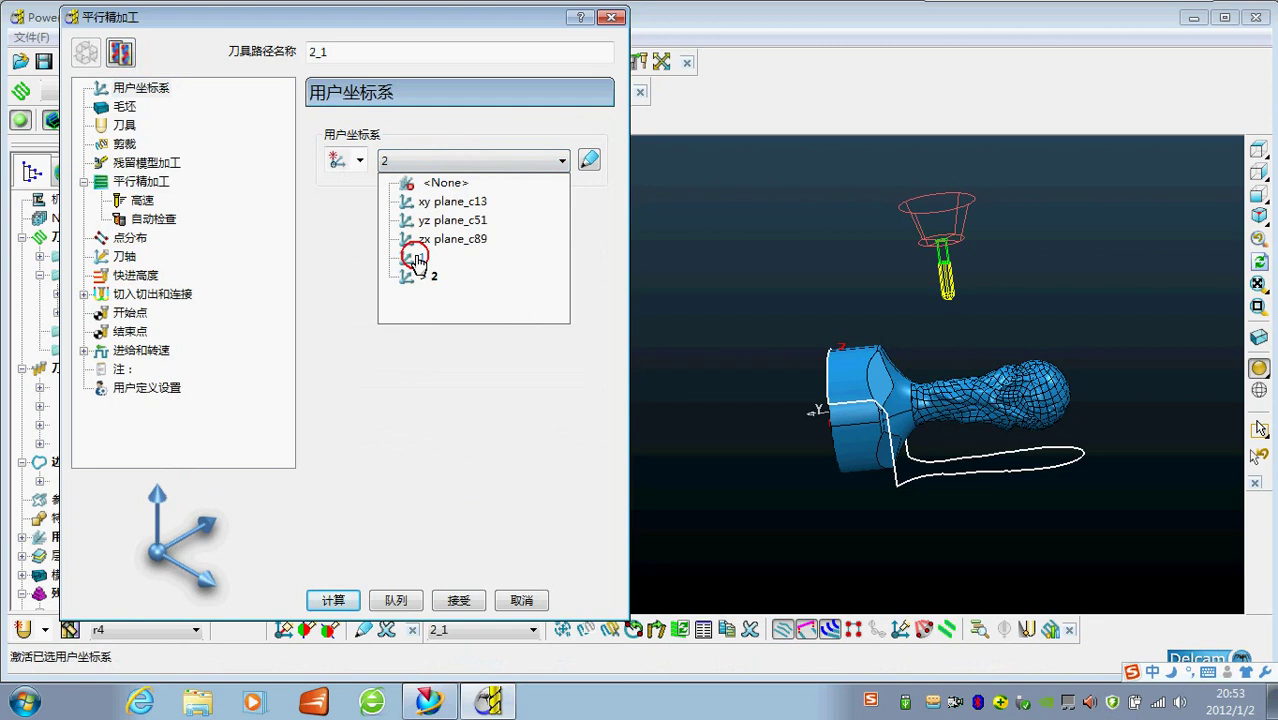
{"action": "left_click", "coordinate": [416, 258]}
Try to calculate the copied raster toolpath with workplane 1 and the existing boundary, and close its settings
{"action": "left_click", "coordinate": [334, 601]}
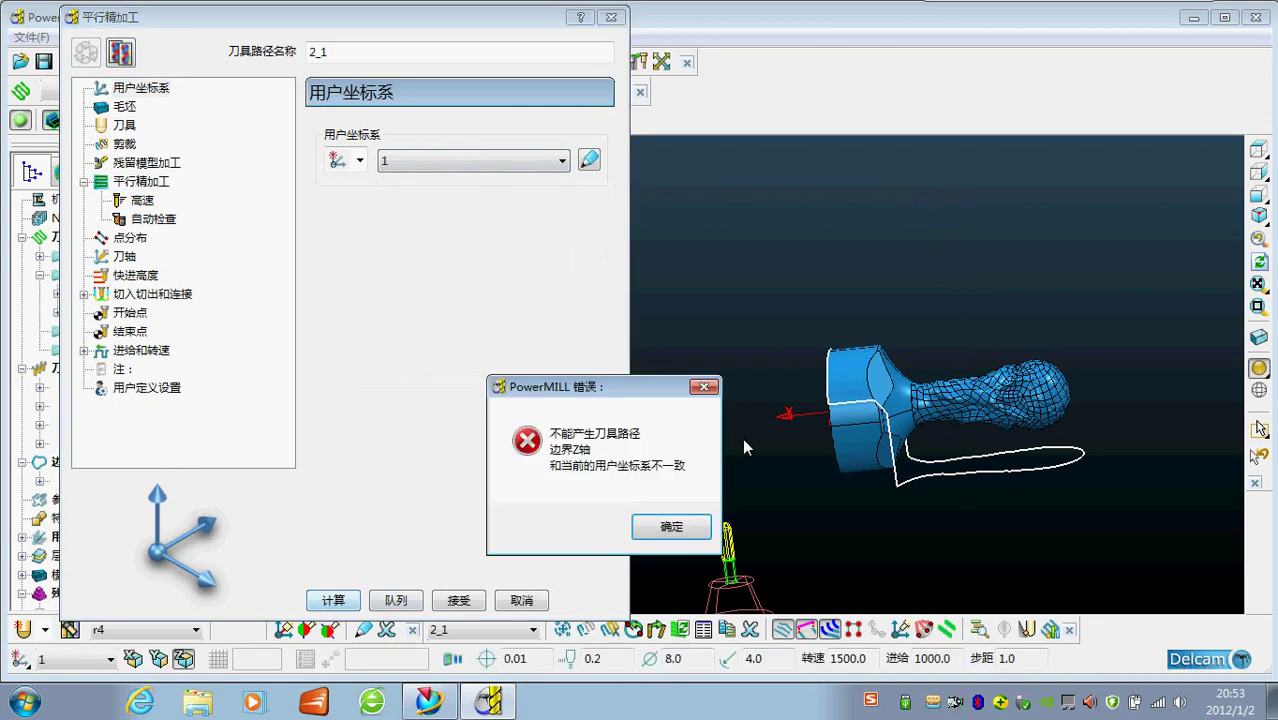
{"action": "left_click", "coordinate": [672, 527]}
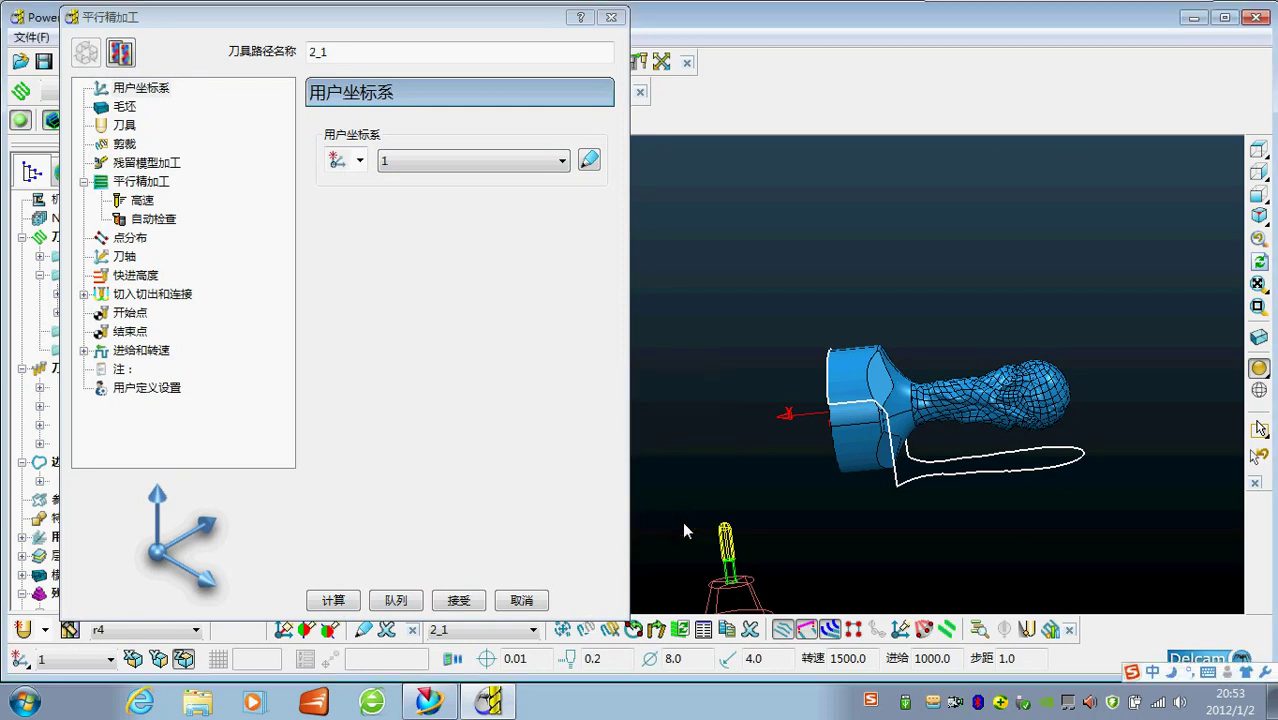
{"action": "middle_click_drag", "start_coordinate": [728, 545], "coordinate": [852, 234]}
{"action": "middle_click_drag", "start_coordinate": [866, 350], "coordinate": [860, 382]}
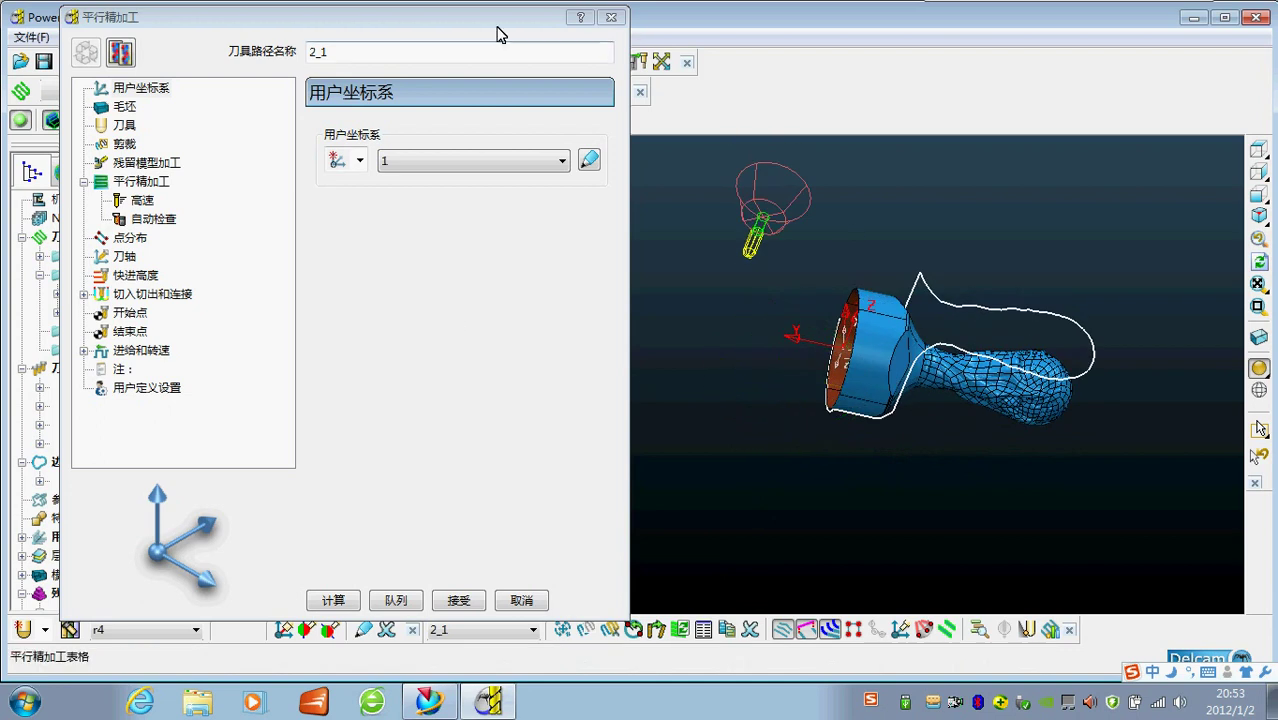
{"action": "left_click_drag", "start_coordinate": [477, 18], "coordinate": [528, 60]}
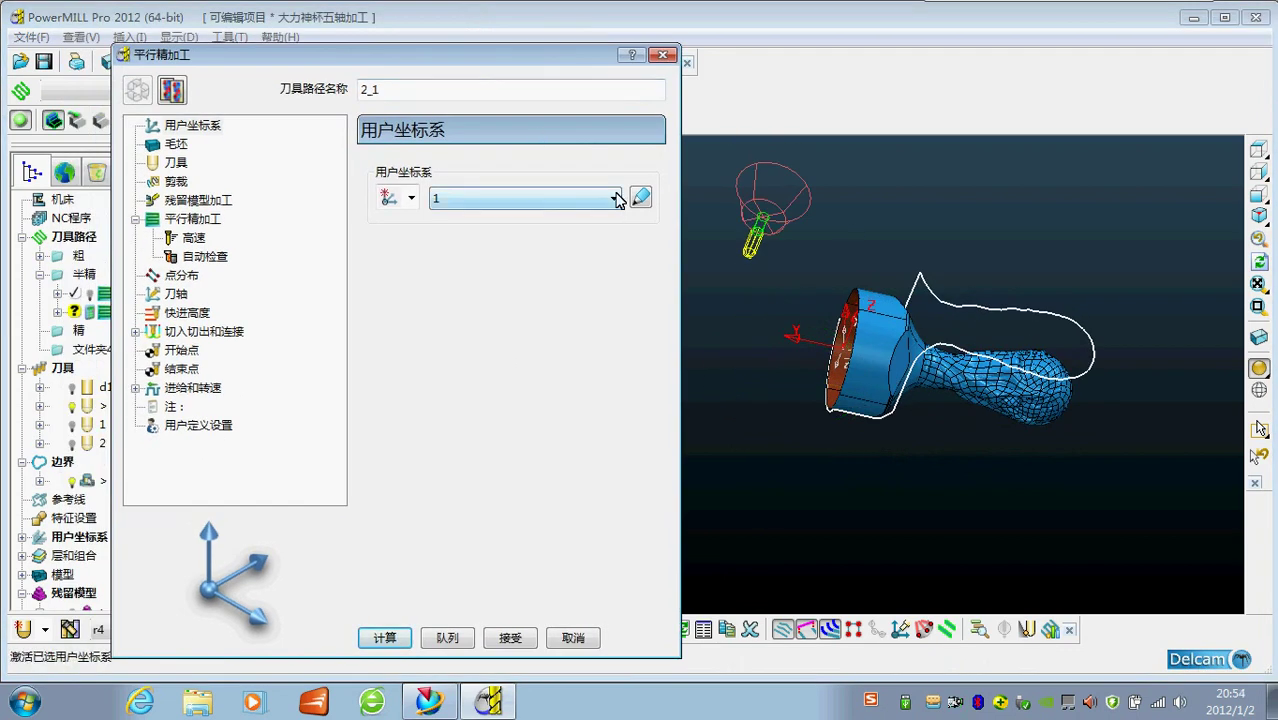
{"action": "left_click", "coordinate": [665, 57]}
View the cup model along workplane 1's Z axis and select all of its surfaces
{"action": "middle_click_drag", "start_coordinate": [587, 414], "coordinate": [521, 428]}
{"action": "scroll", "coordinate": [712, 383], "scroll_direction": "down", "scroll_amount": 2}
{"action": "scroll", "coordinate": [709, 380], "scroll_direction": "up", "scroll_amount": 2}
{"action": "middle_click_drag", "start_coordinate": [708, 380], "coordinate": [592, 398]}
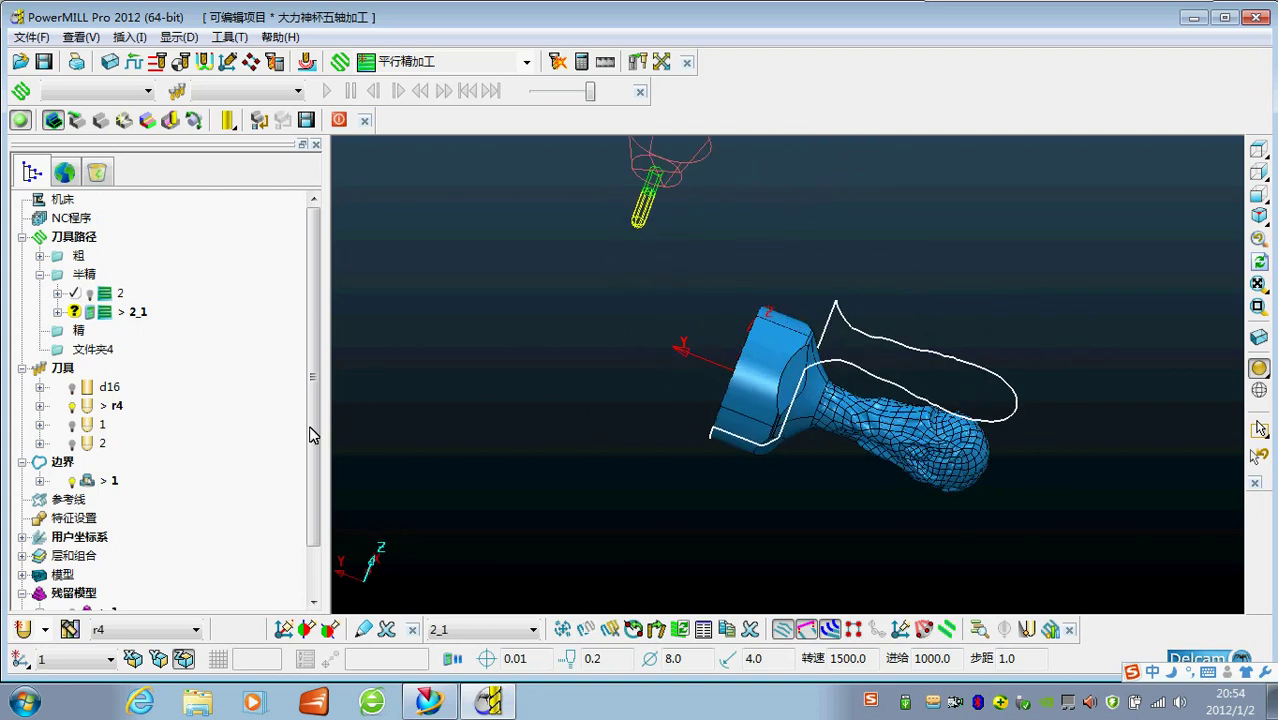
{"action": "middle_click_drag", "start_coordinate": [693, 396], "coordinate": [805, 386]}
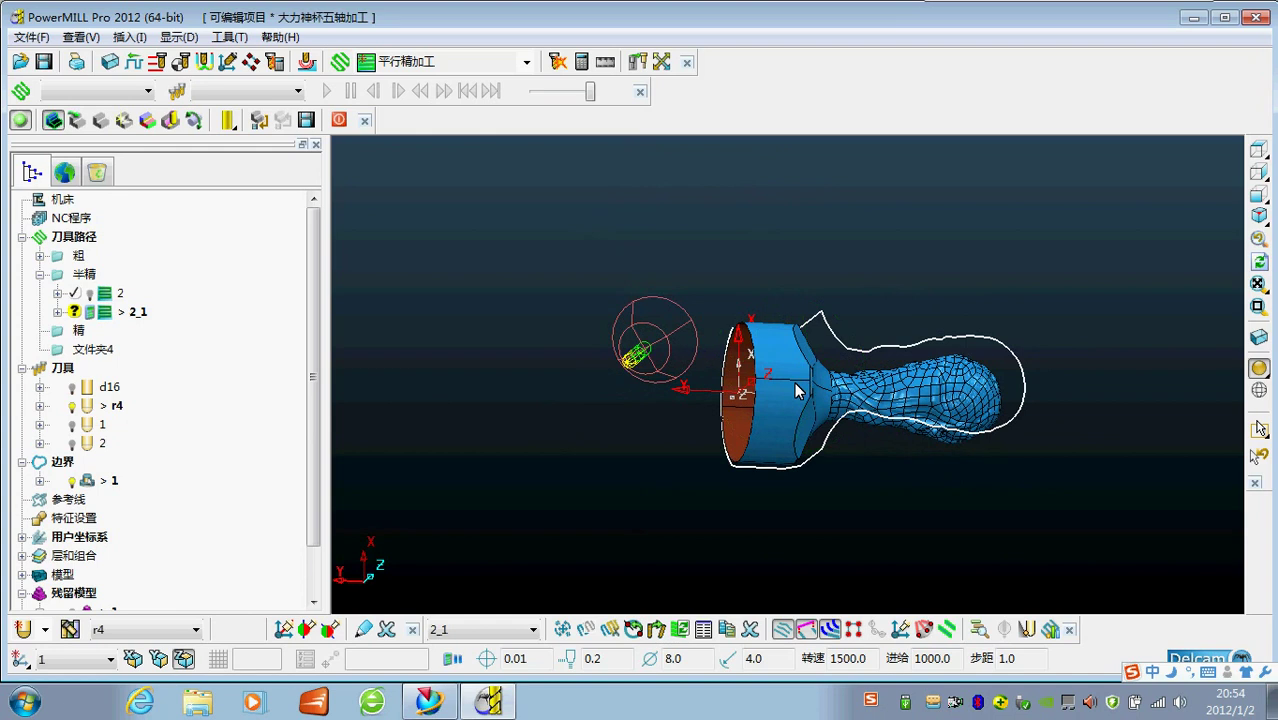
{"action": "key", "text": "ctrl+5"}
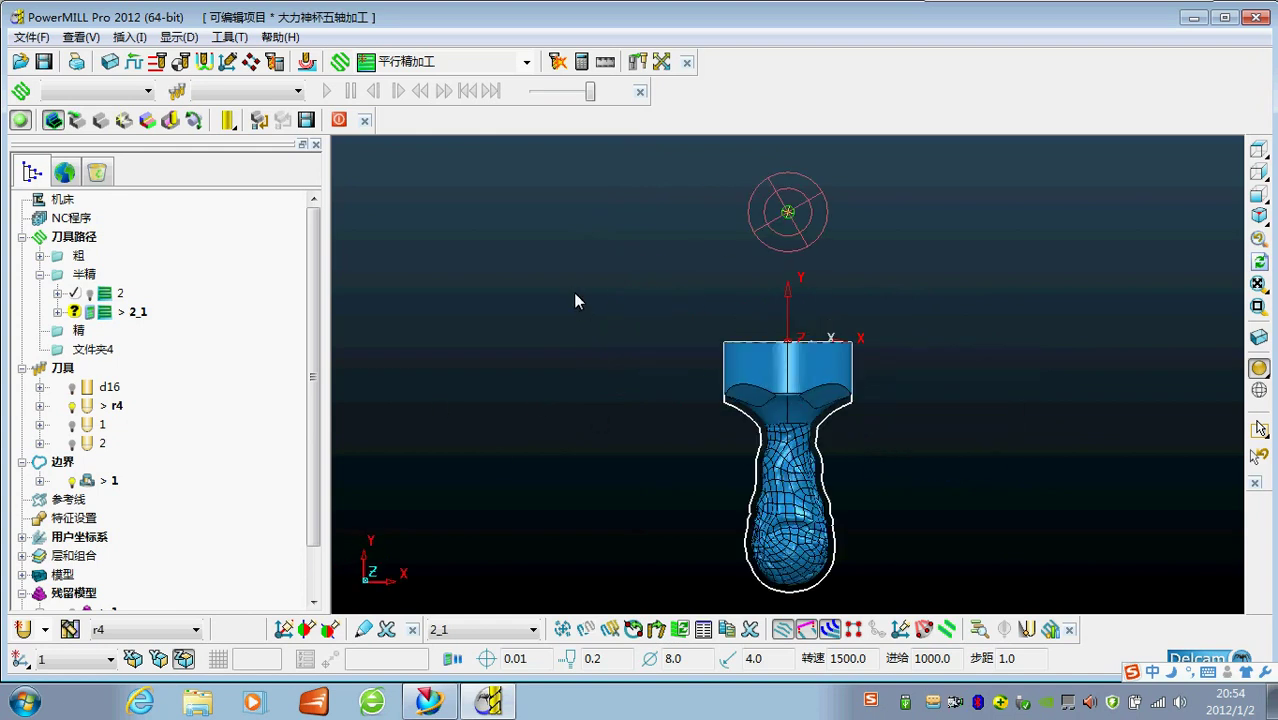
{"action": "scroll", "coordinate": [575, 300], "scroll_direction": "down", "scroll_amount": 2}
{"action": "left_click_drag", "start_coordinate": [564, 318], "coordinate": [805, 528]}
{"action": "scroll", "coordinate": [563, 322], "scroll_direction": "up", "scroll_amount": 2}
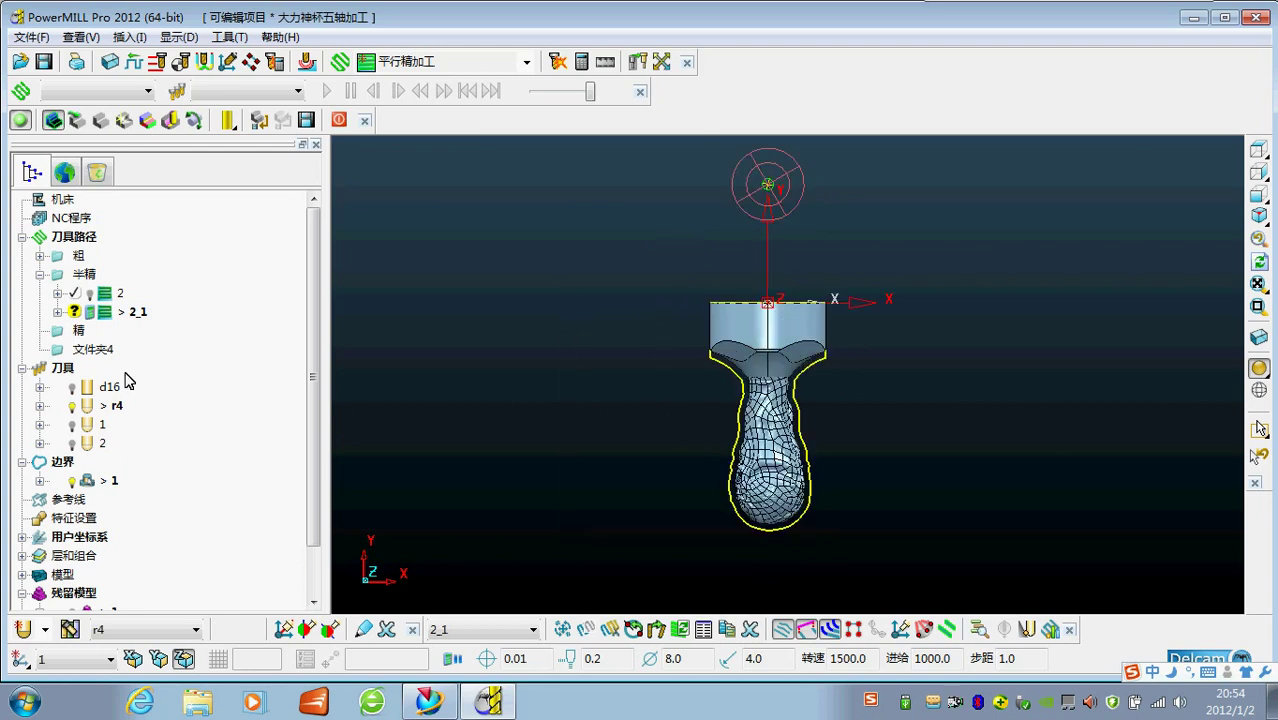
Create a selected-surface boundary around the selected cup surfaces in workplane 1, using tool r4 and 0.2 thickness
{"action": "right_click", "coordinate": [70, 462]}
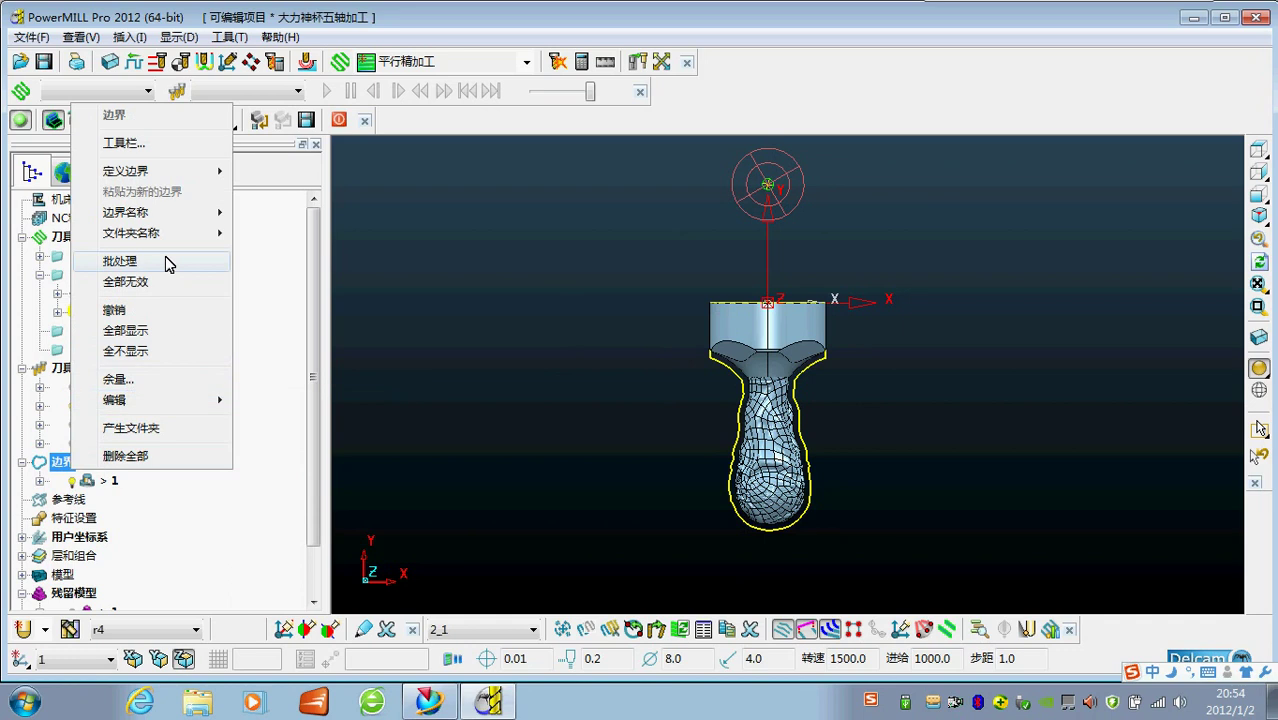
{"action": "mouse_move", "coordinate": [233, 176]}
{"action": "left_click", "coordinate": [298, 211]}
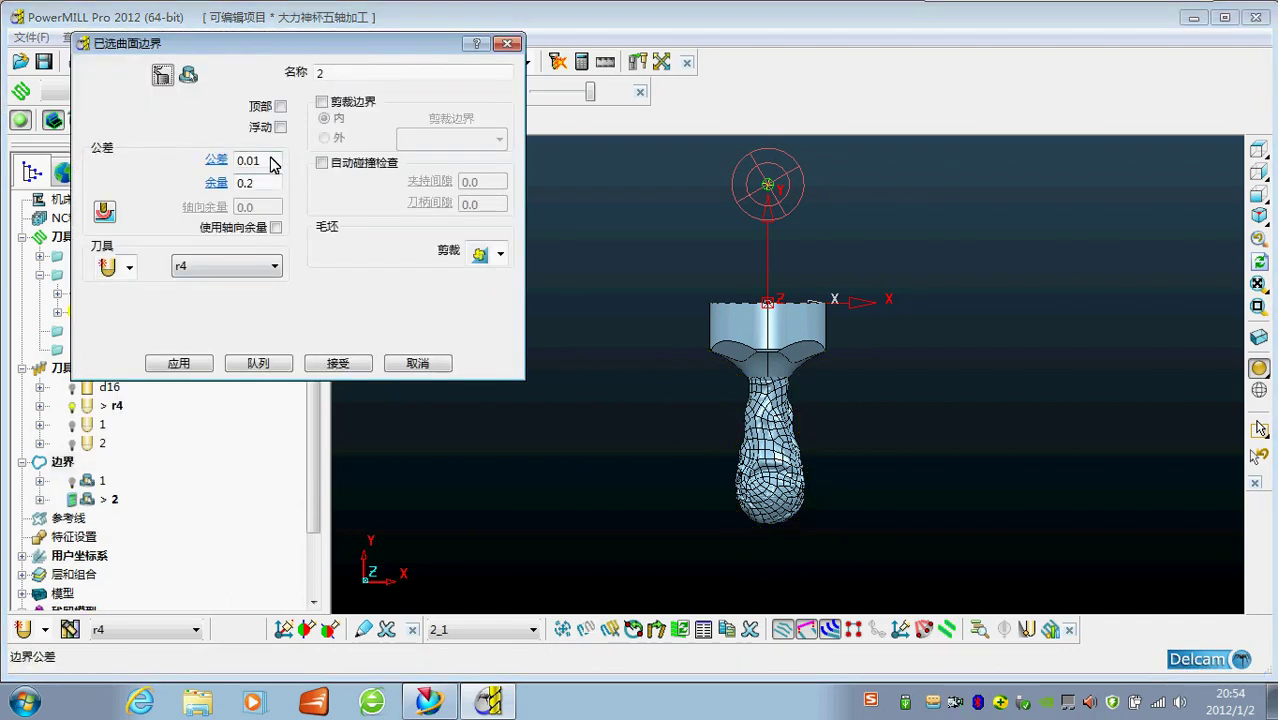
{"action": "left_click", "coordinate": [190, 363]}
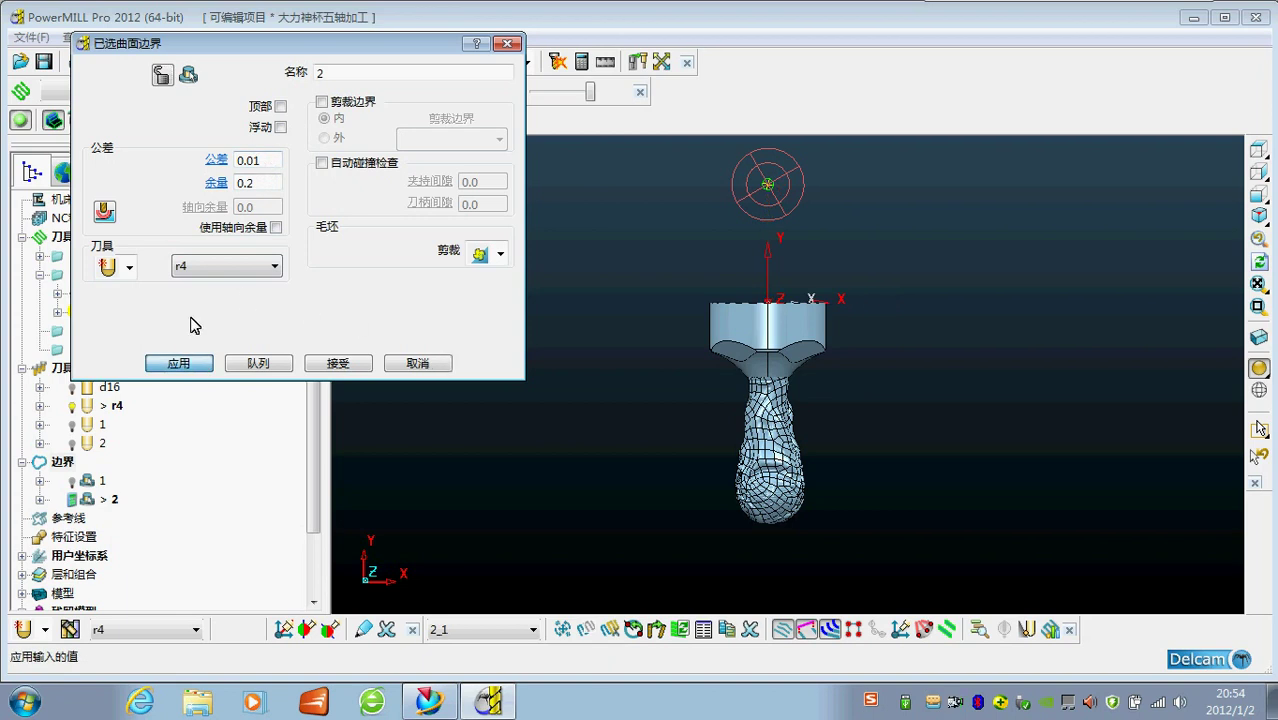
{"action": "left_click", "coordinate": [192, 368]}
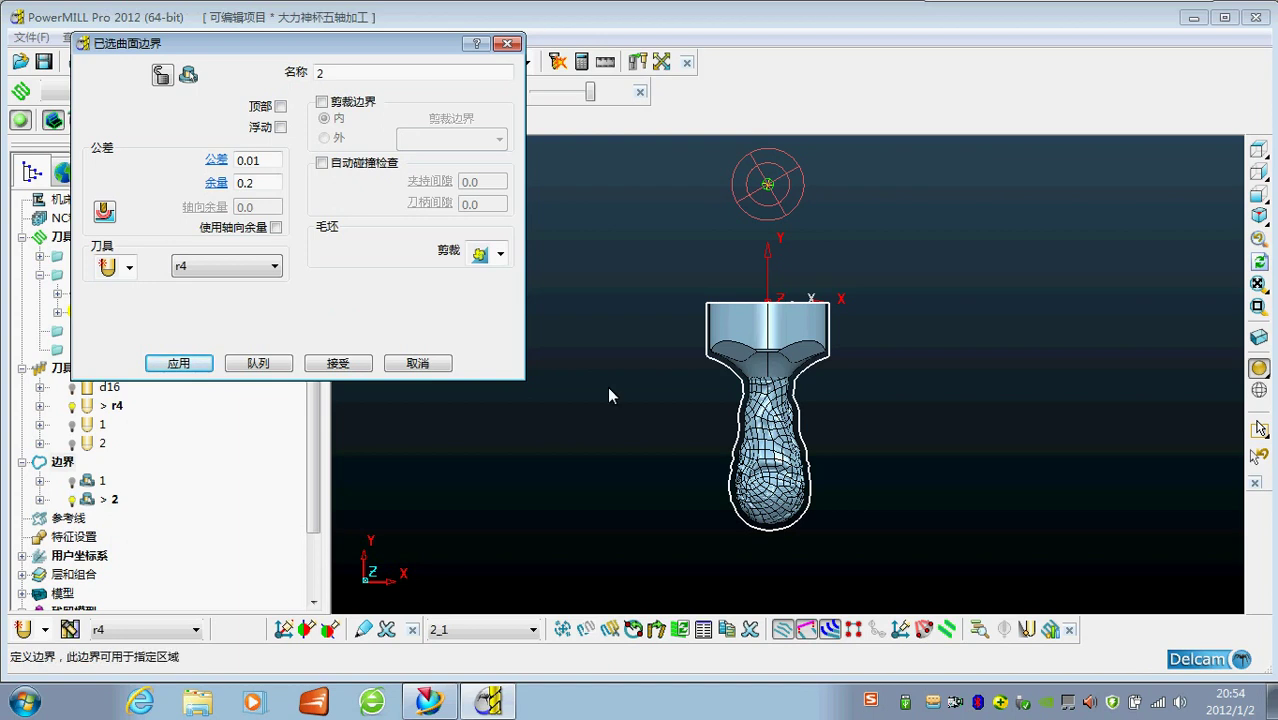
{"action": "mouse_move", "coordinate": [722, 404]}
{"action": "middle_mouse_down"}
{"action": "mouse_move", "coordinate": [801, 382]}
{"action": "mouse_move", "coordinate": [745, 401]}
{"action": "middle_mouse_up"}
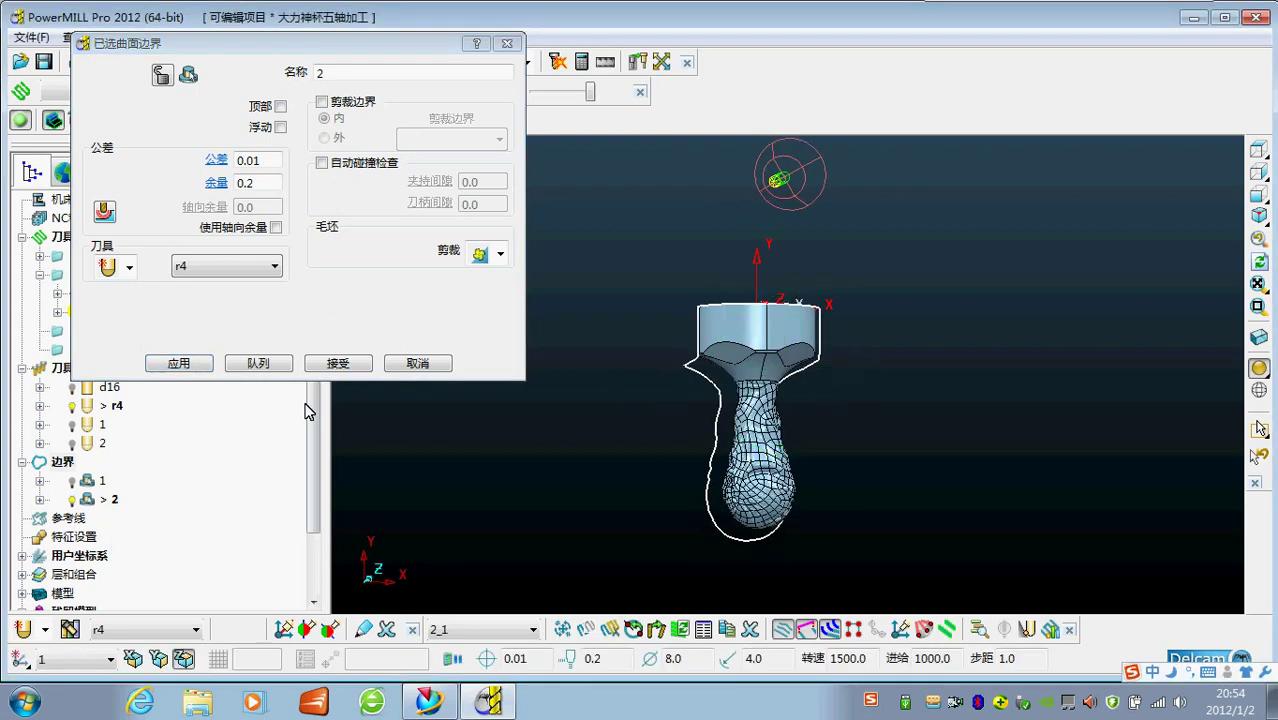
{"action": "left_click", "coordinate": [337, 363]}
Limit raster toolpath 2_1 to boundary 2, calculate it, and close its settings
{"action": "right_click", "coordinate": [104, 316]}
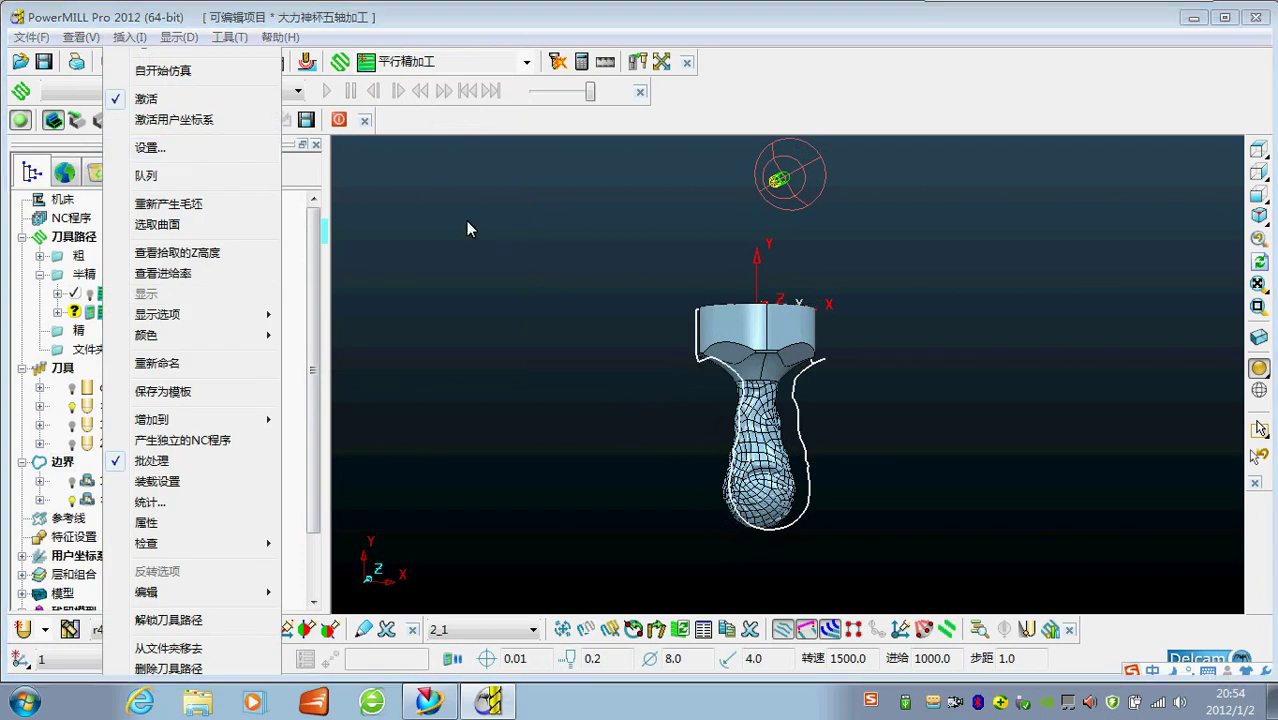
{"action": "left_click", "coordinate": [150, 147]}
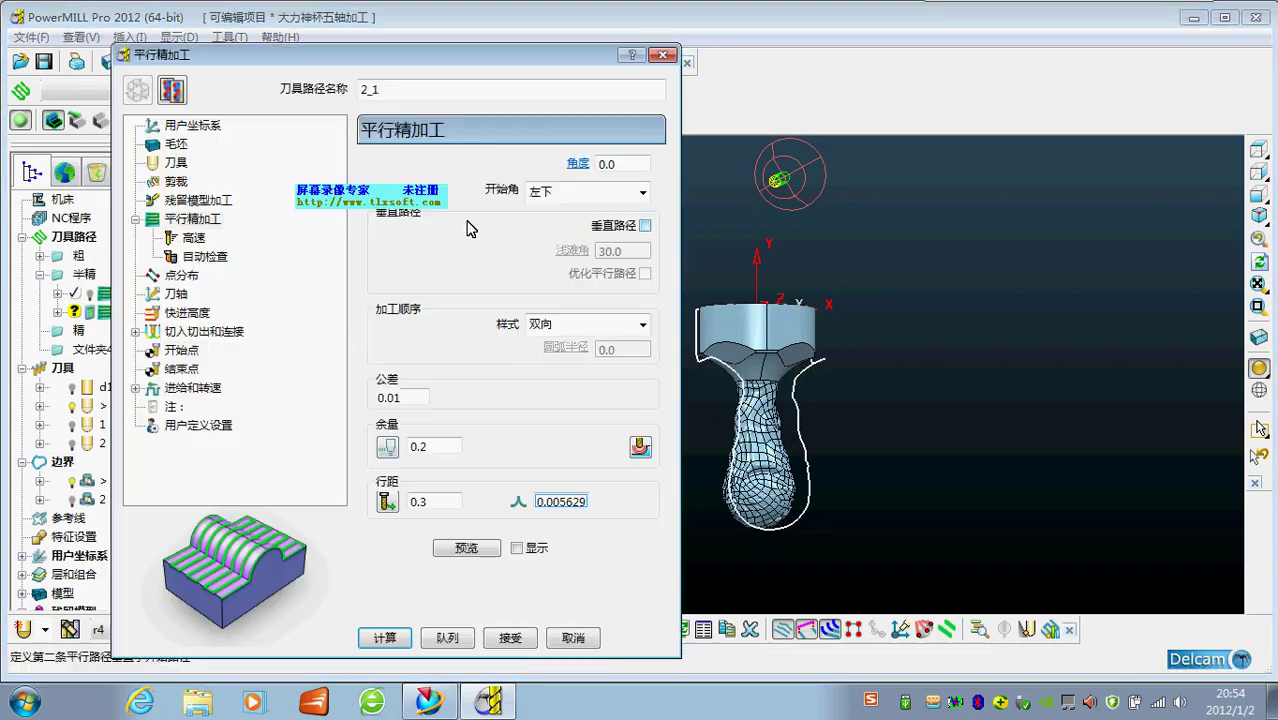
{"action": "left_click", "coordinate": [178, 183]}
{"action": "left_click", "coordinate": [491, 196]}
{"action": "left_click", "coordinate": [474, 257]}
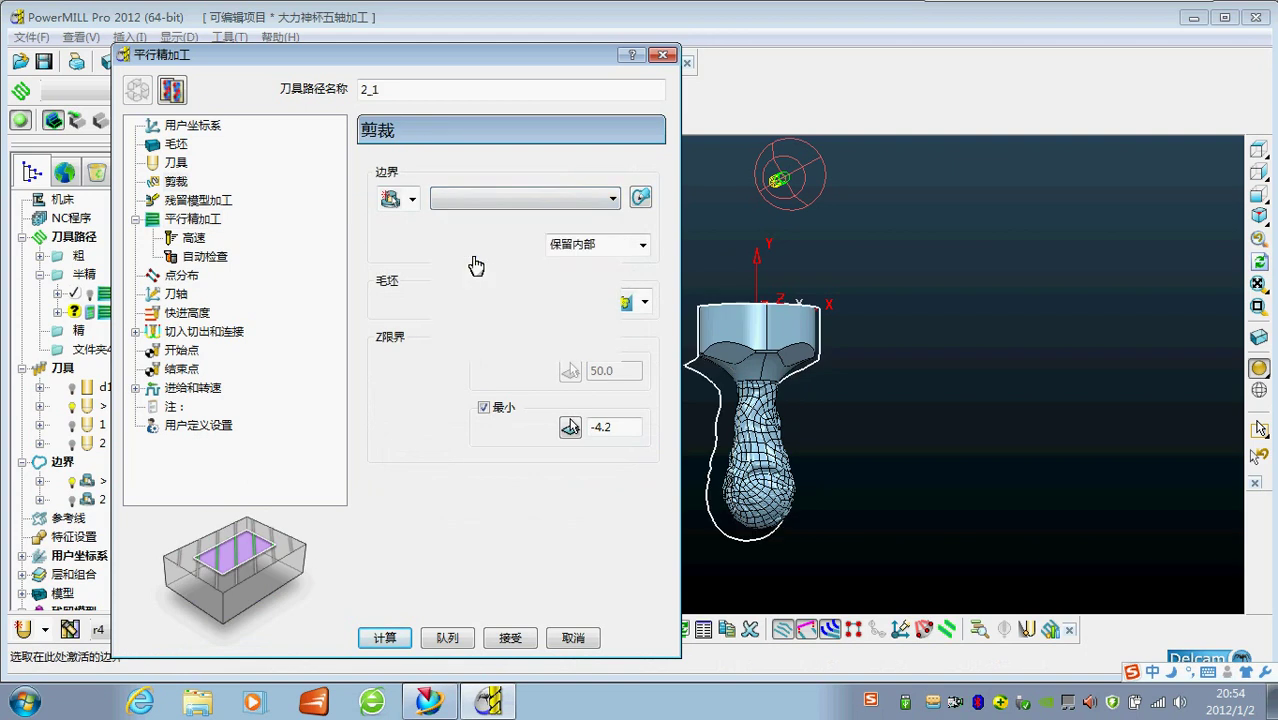
{"action": "middle_click_drag", "start_coordinate": [893, 402], "coordinate": [808, 385]}
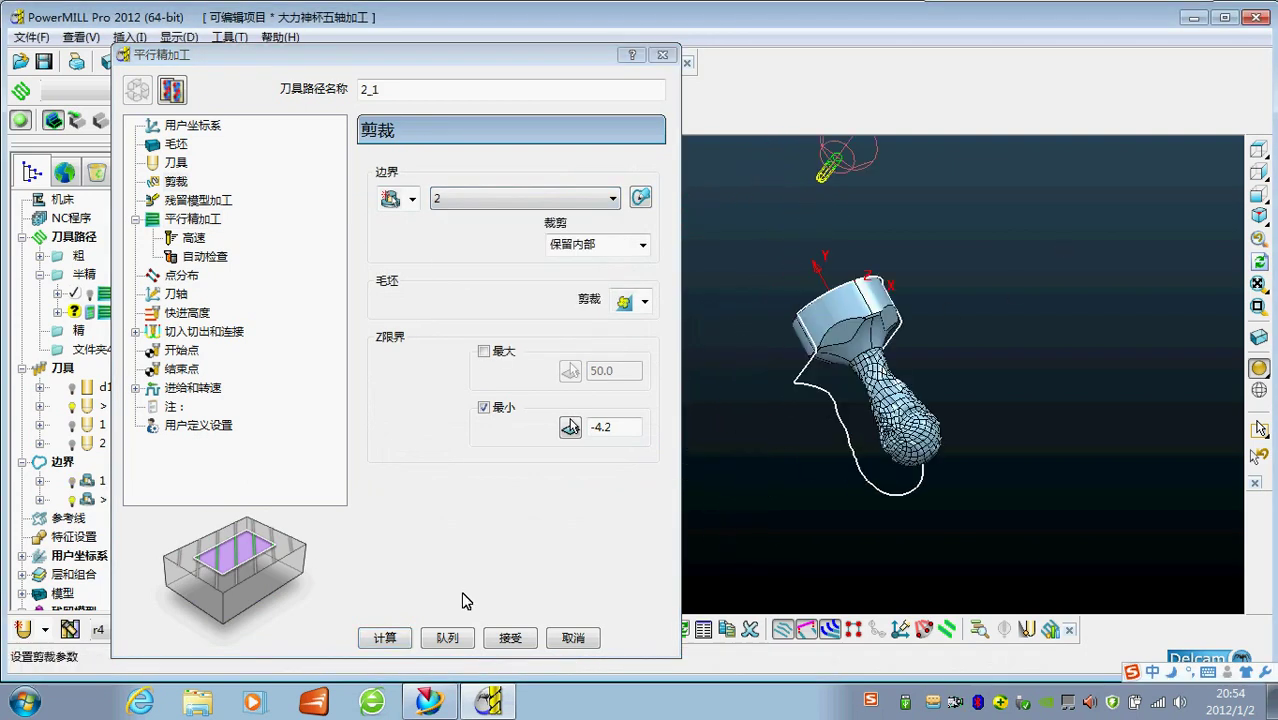
{"action": "left_click", "coordinate": [390, 638]}
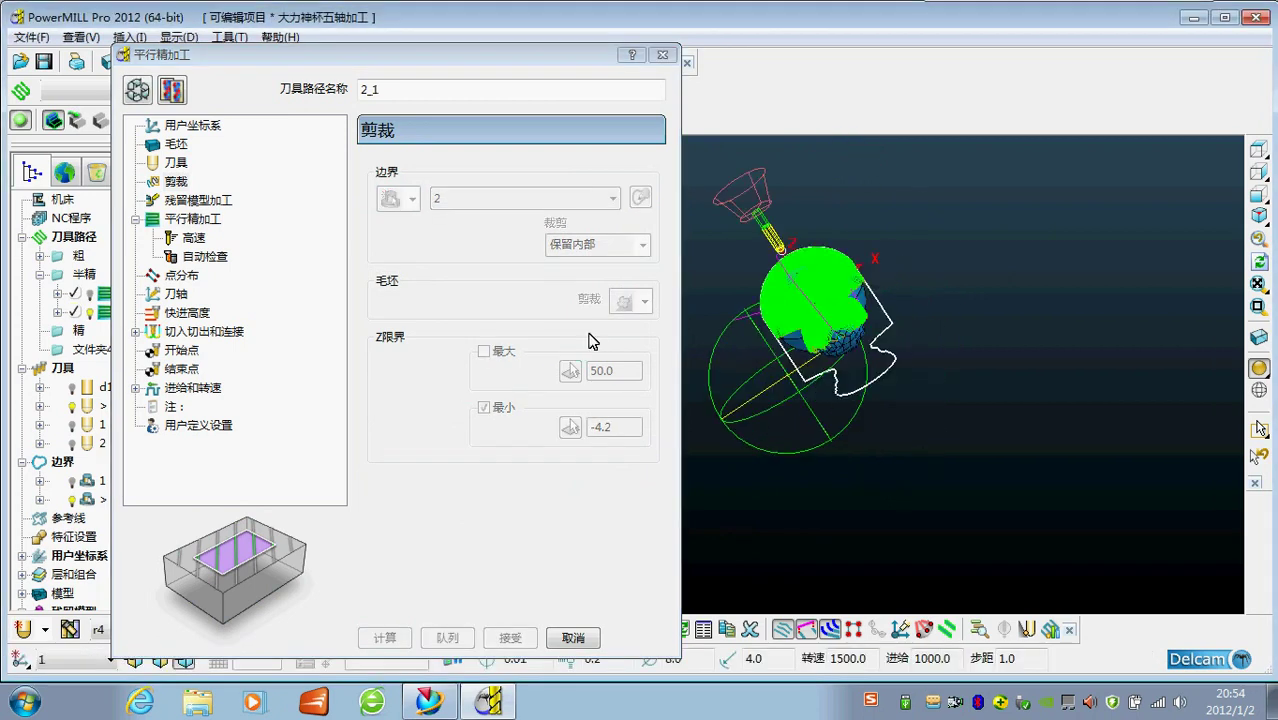
{"action": "left_click", "coordinate": [585, 637]}
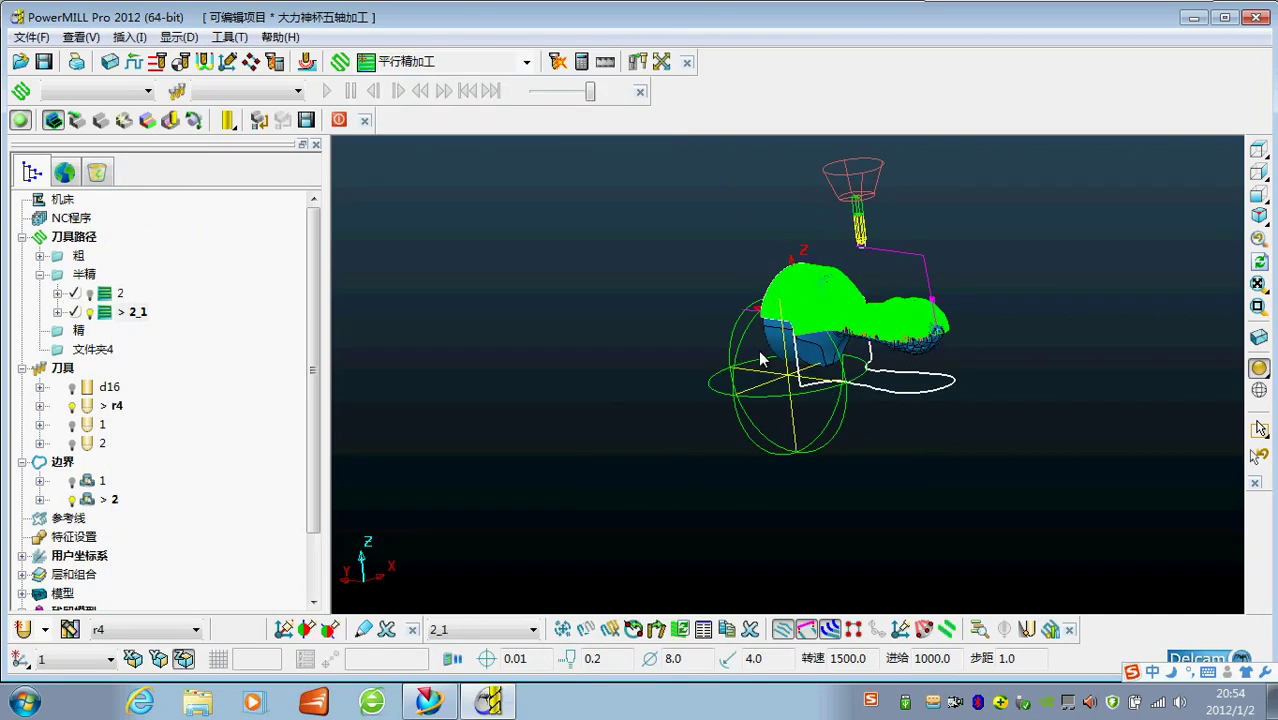
Display toolpath 2 alongside 2_1 to check their overlap along the cup's sides, and hide toolpath 2 and boundary 2
{"action": "left_click", "coordinate": [90, 294]}
{"action": "middle_click_drag", "start_coordinate": [636, 369], "coordinate": [972, 294]}
{"action": "scroll", "coordinate": [972, 294], "scroll_direction": "up", "scroll_amount": 4}
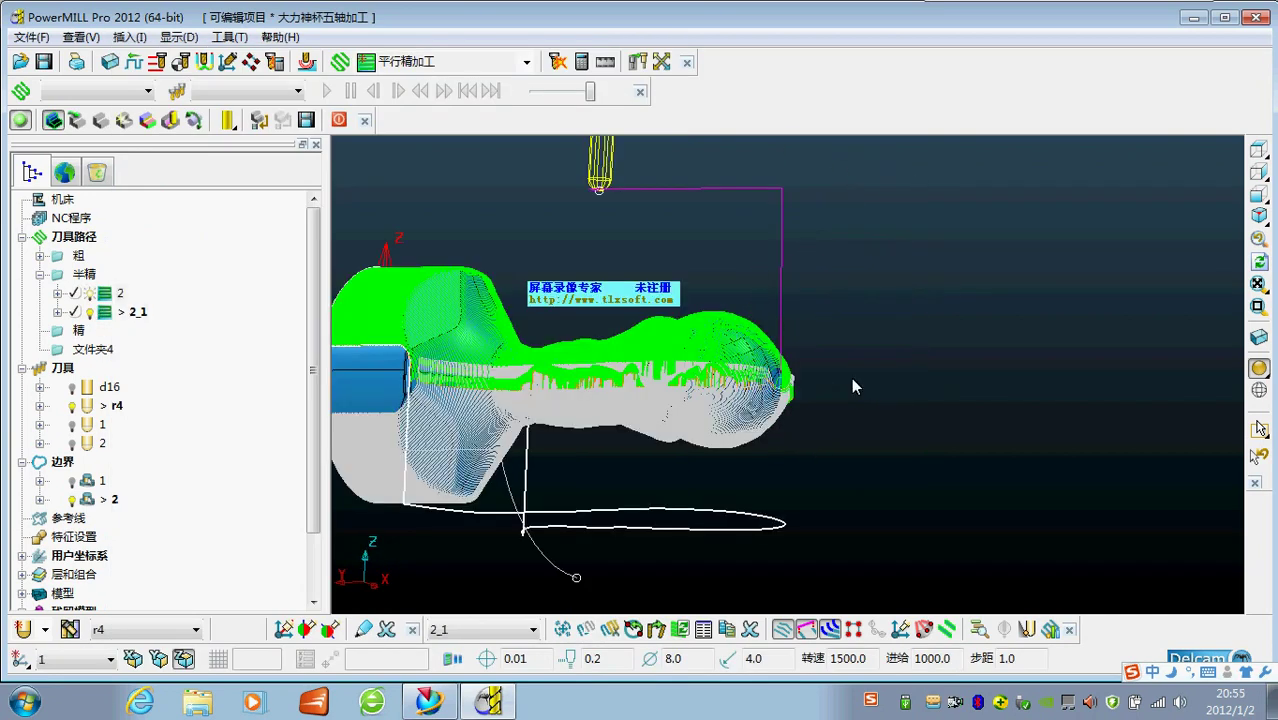
{"action": "middle_click_drag", "start_coordinate": [851, 377], "coordinate": [676, 330]}
{"action": "left_click", "coordinate": [92, 294]}
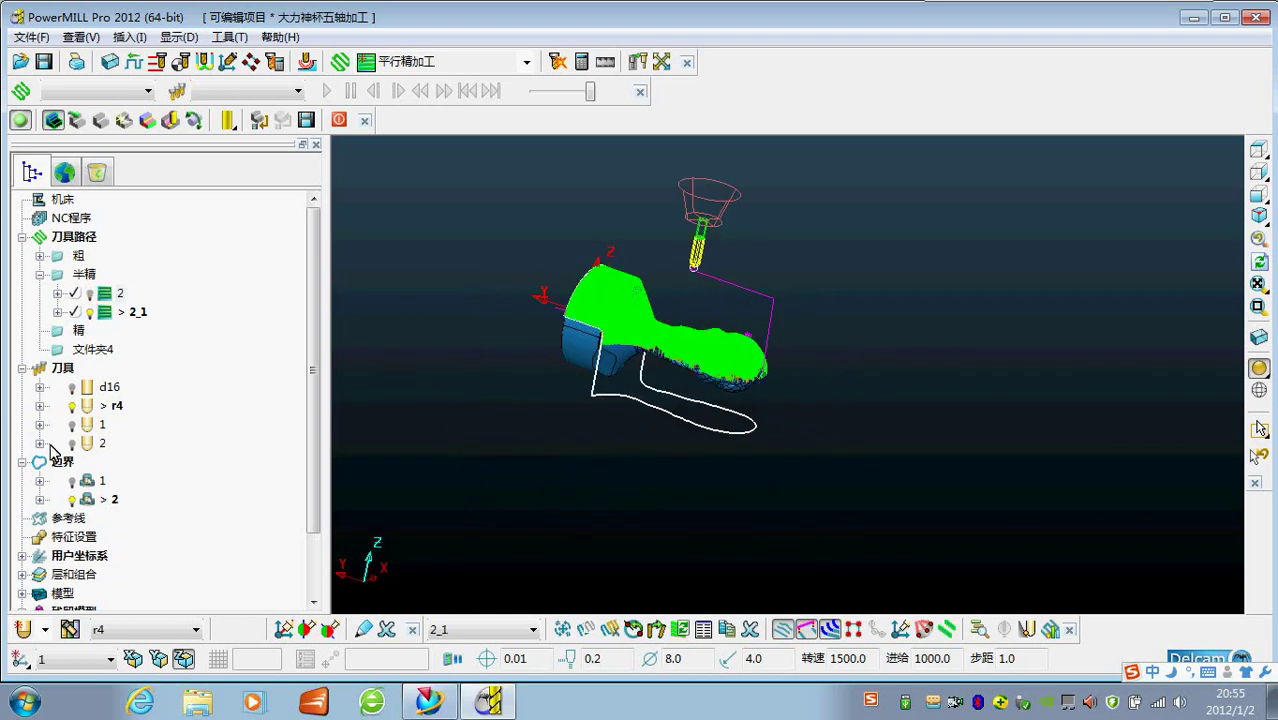
{"action": "left_click", "coordinate": [71, 500]}
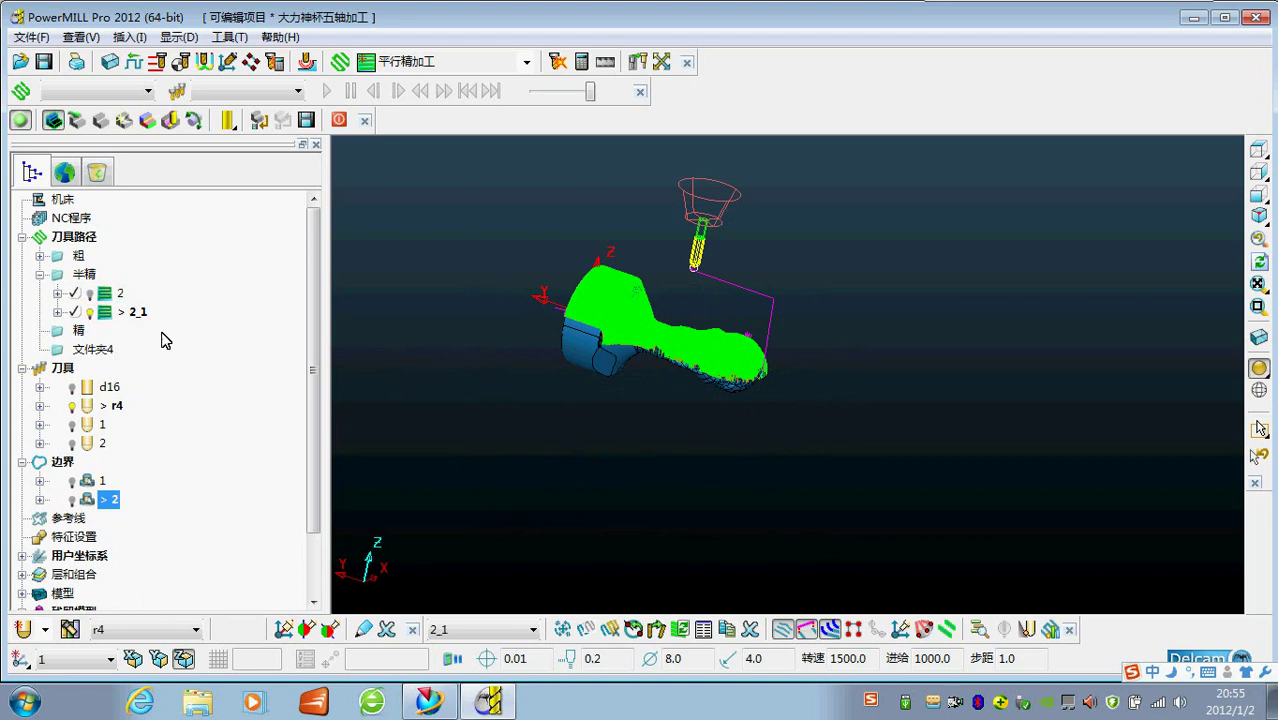
Hide raster toolpath 2_1 and save the project
{"action": "left_click", "coordinate": [89, 312]}
{"action": "middle_click_drag", "start_coordinate": [660, 405], "coordinate": [811, 376]}
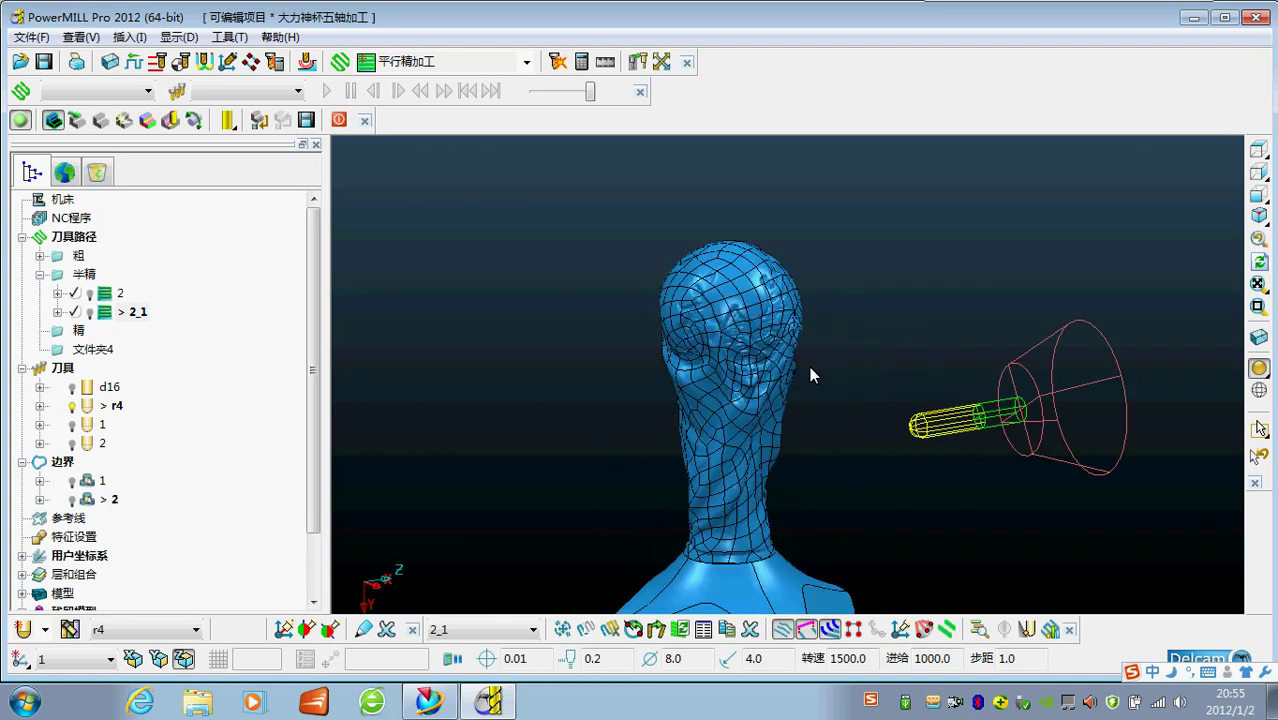
{"action": "scroll", "coordinate": [812, 366], "scroll_direction": "down", "scroll_amount": 3}
{"action": "left_click", "coordinate": [43, 61]}
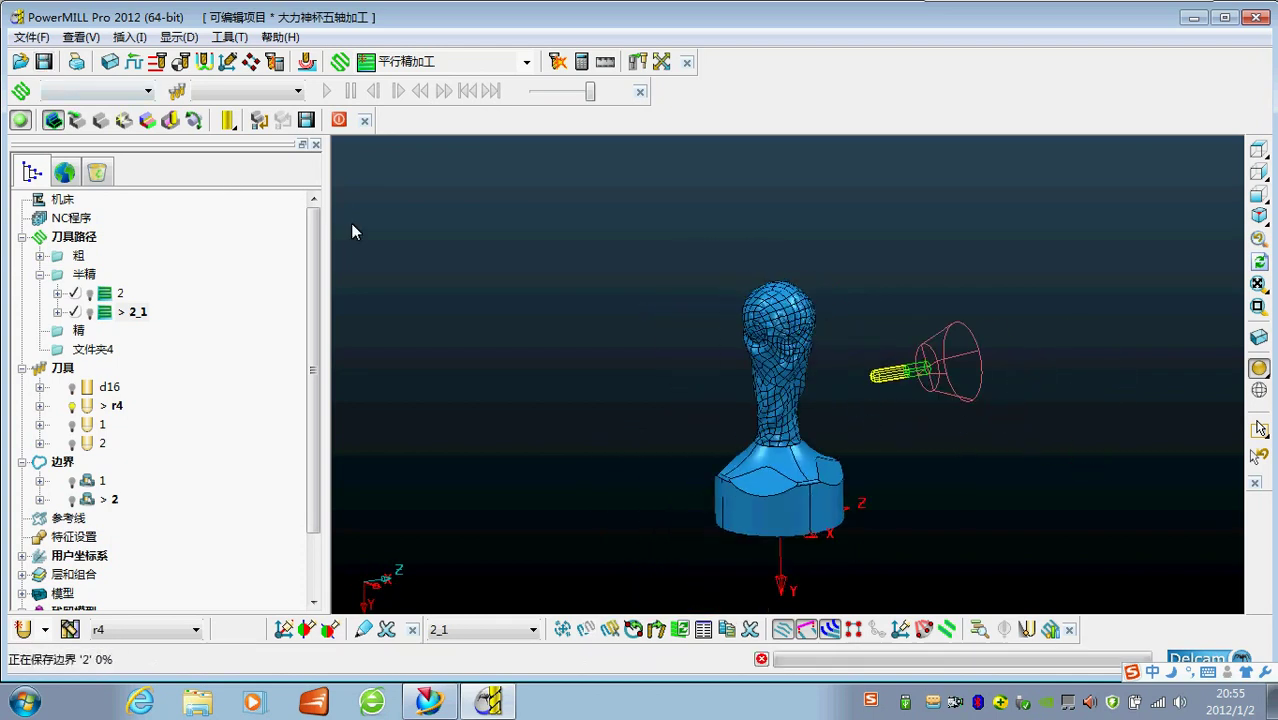
Create a new finishing toolpath with the rotary finishing strategy (旋转精加工)
{"action": "middle_click_drag", "start_coordinate": [901, 250], "coordinate": [839, 385]}
{"action": "scroll", "coordinate": [837, 386], "scroll_direction": "up", "scroll_amount": 3}
{"action": "scroll", "coordinate": [638, 374], "scroll_direction": "down", "scroll_amount": 2}
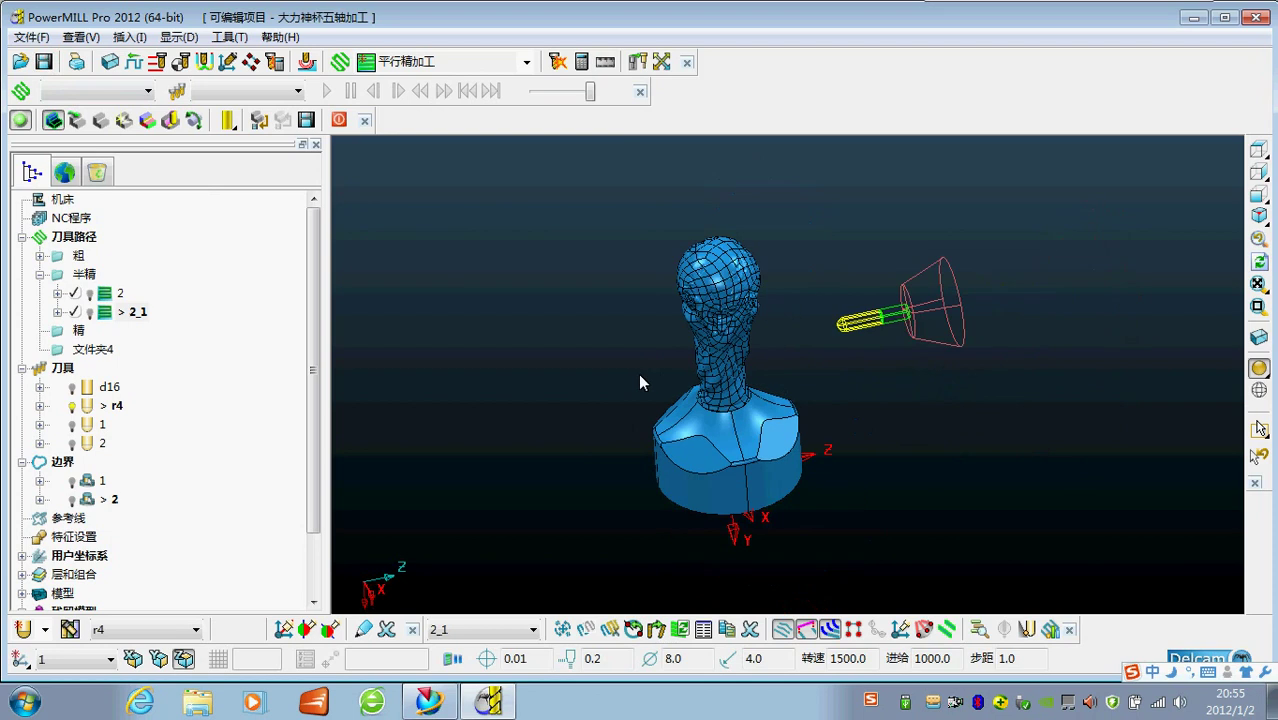
{"action": "scroll", "coordinate": [692, 301], "scroll_direction": "up", "scroll_amount": 3}
{"action": "scroll", "coordinate": [690, 302], "scroll_direction": "down", "scroll_amount": 2}
{"action": "left_click", "coordinate": [339, 61]}
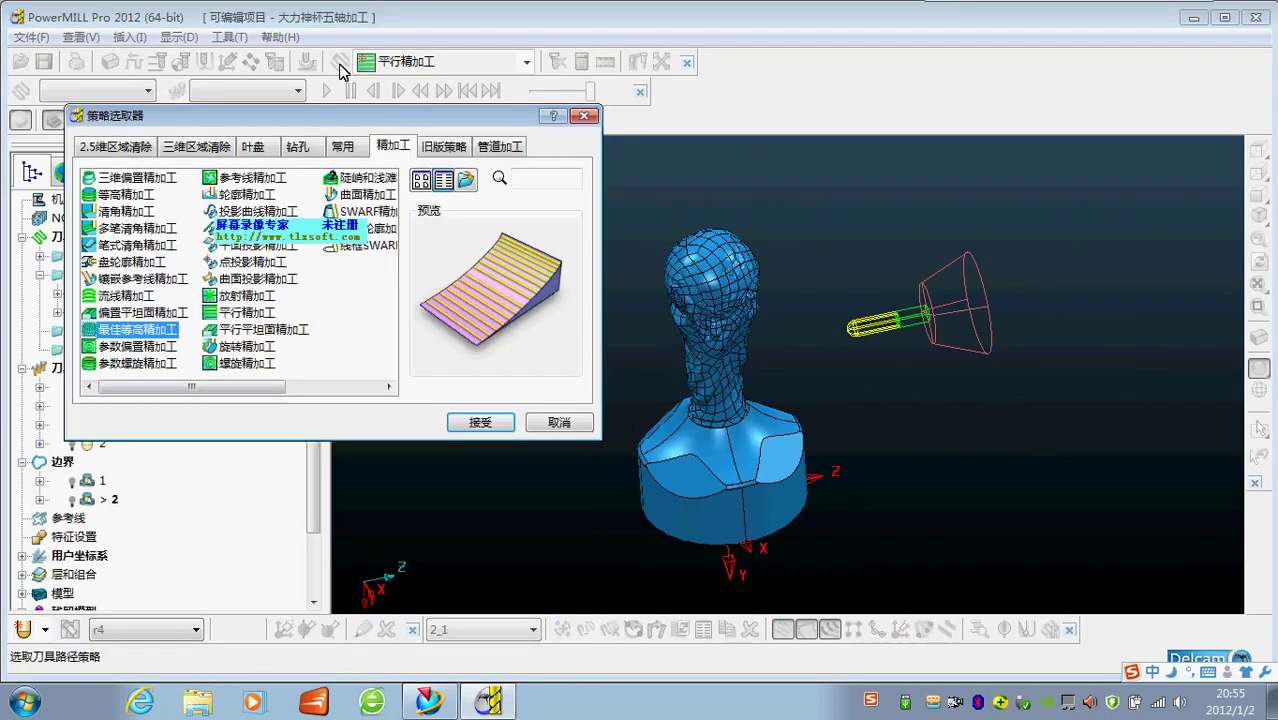
{"action": "left_click_drag", "start_coordinate": [386, 120], "coordinate": [420, 104]}
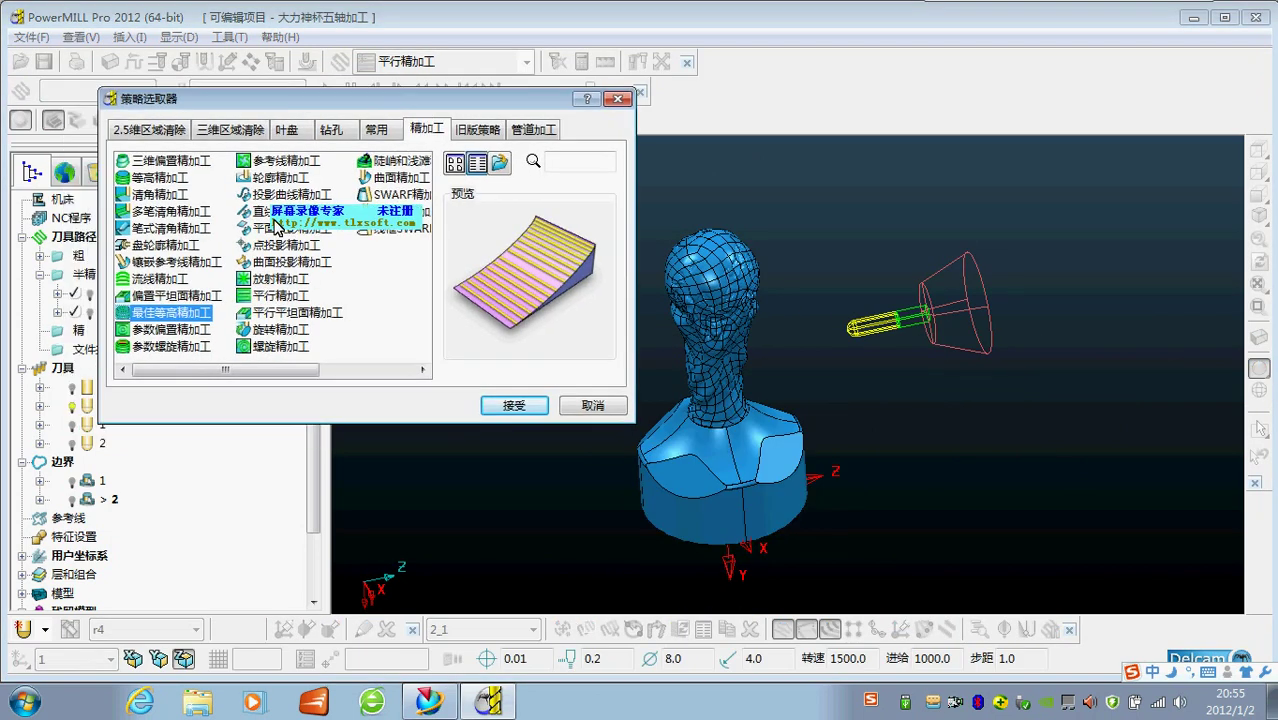
{"action": "left_click", "coordinate": [262, 333]}
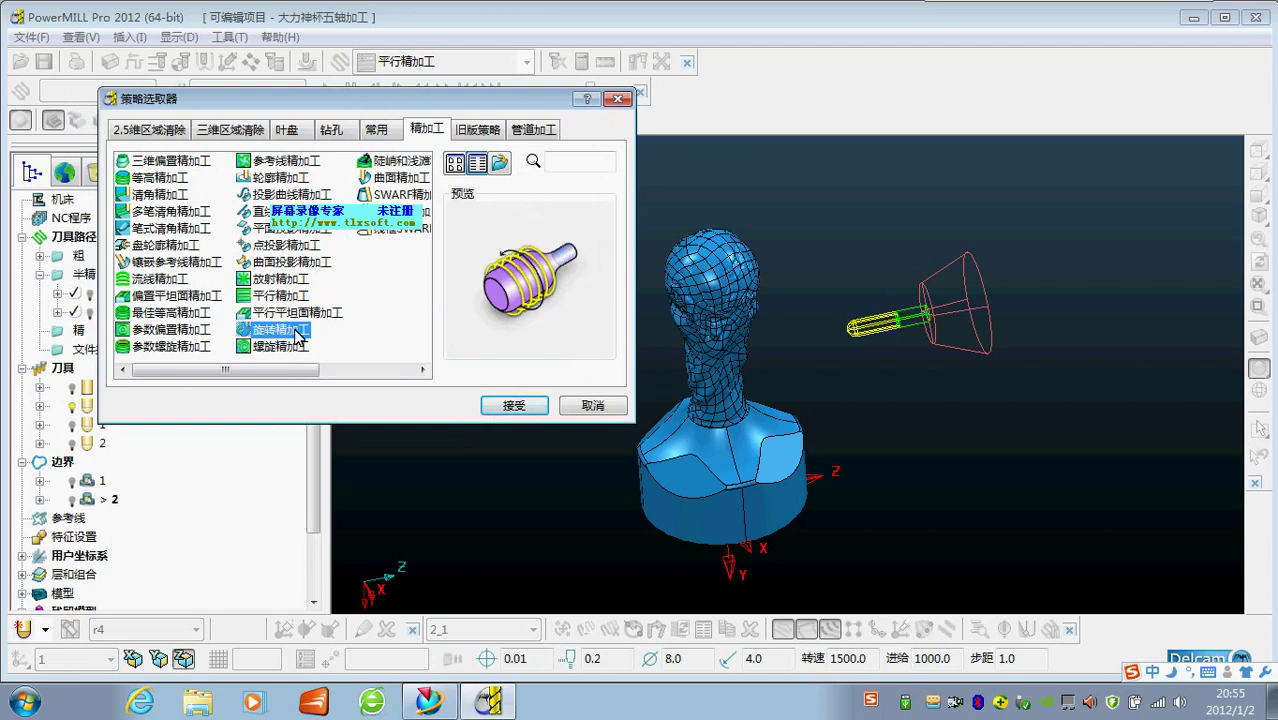
{"action": "left_click", "coordinate": [514, 406]}
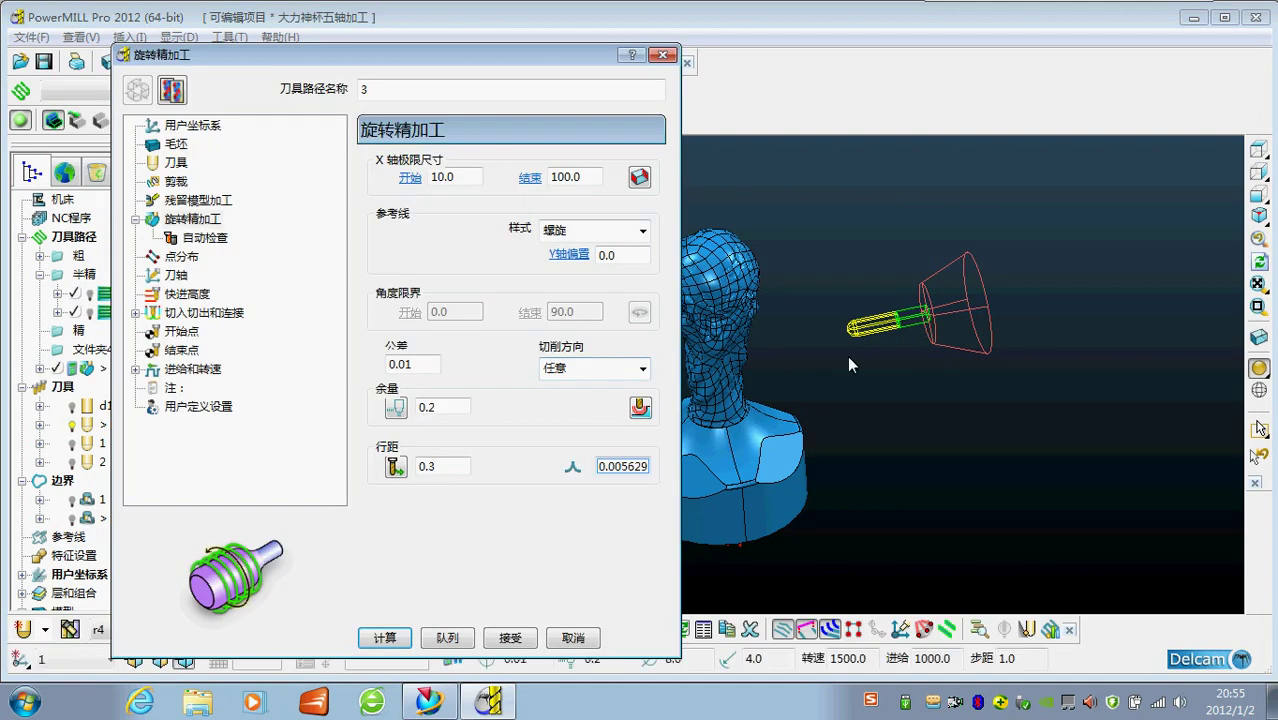
Examine the reference-line style and cut direction choices of rotary toolpath 3, keeping spiral (螺旋) and any direction (任意)
{"action": "middle_click_drag", "start_coordinate": [976, 379], "coordinate": [755, 408]}
{"action": "scroll", "coordinate": [888, 395], "scroll_direction": "up", "scroll_amount": 4}
{"action": "middle_click_drag", "start_coordinate": [932, 409], "coordinate": [913, 446]}
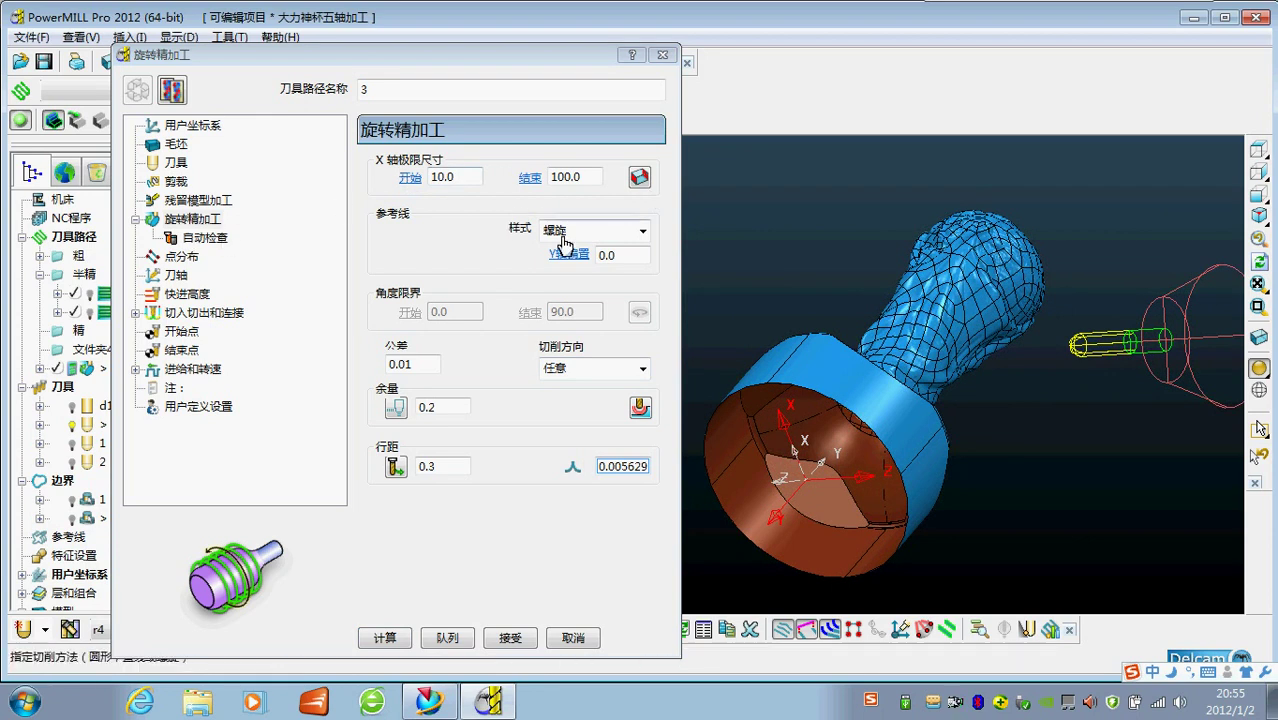
{"action": "left_click", "coordinate": [627, 240]}
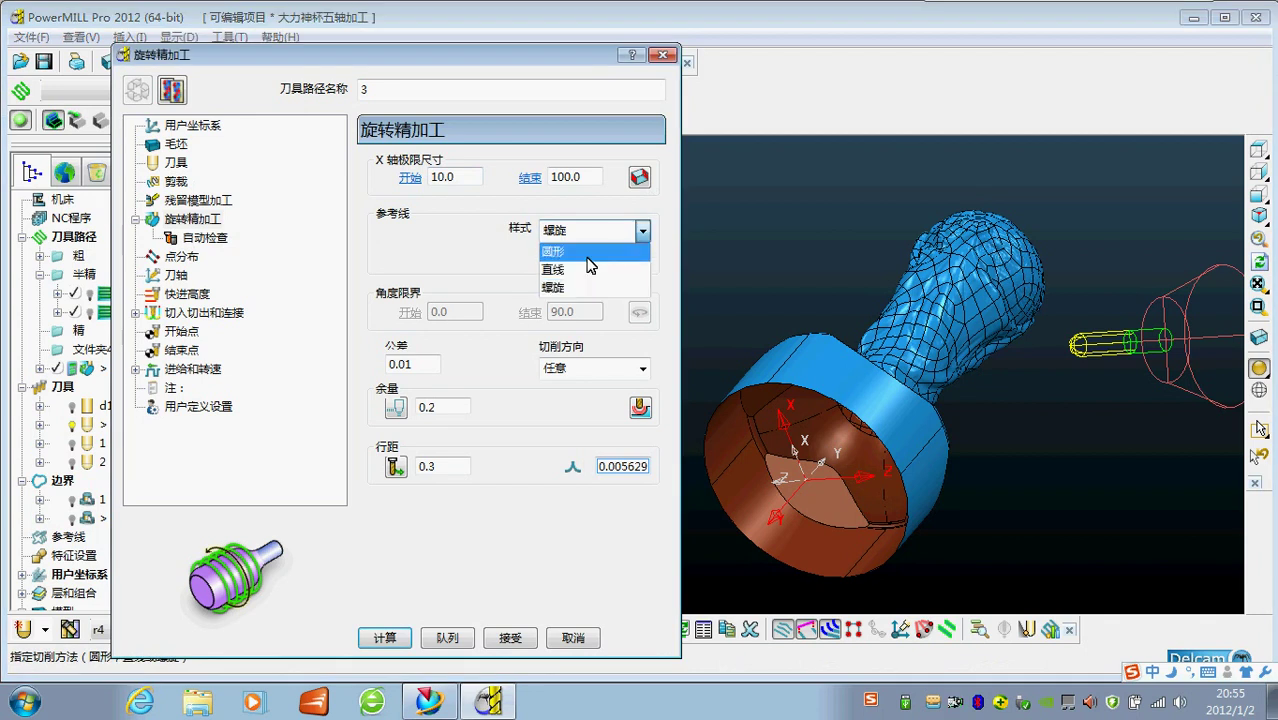
{"action": "left_click", "coordinate": [476, 264]}
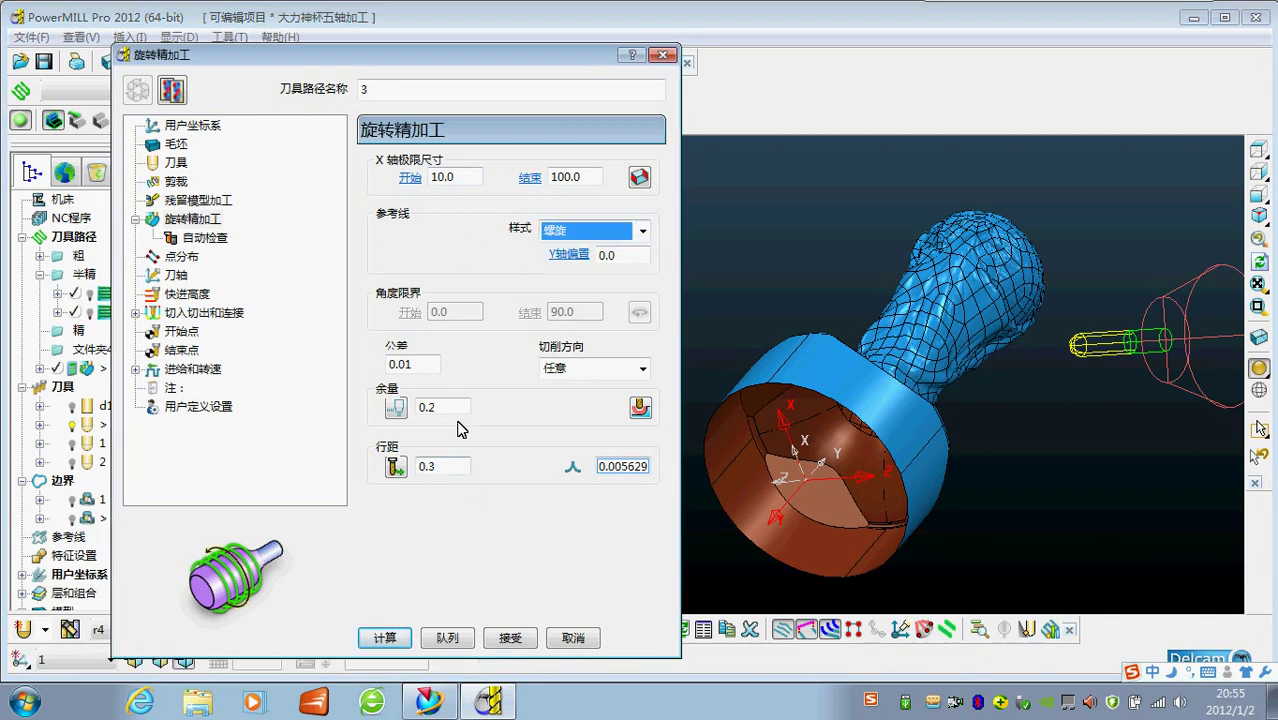
{"action": "left_click", "coordinate": [629, 370]}
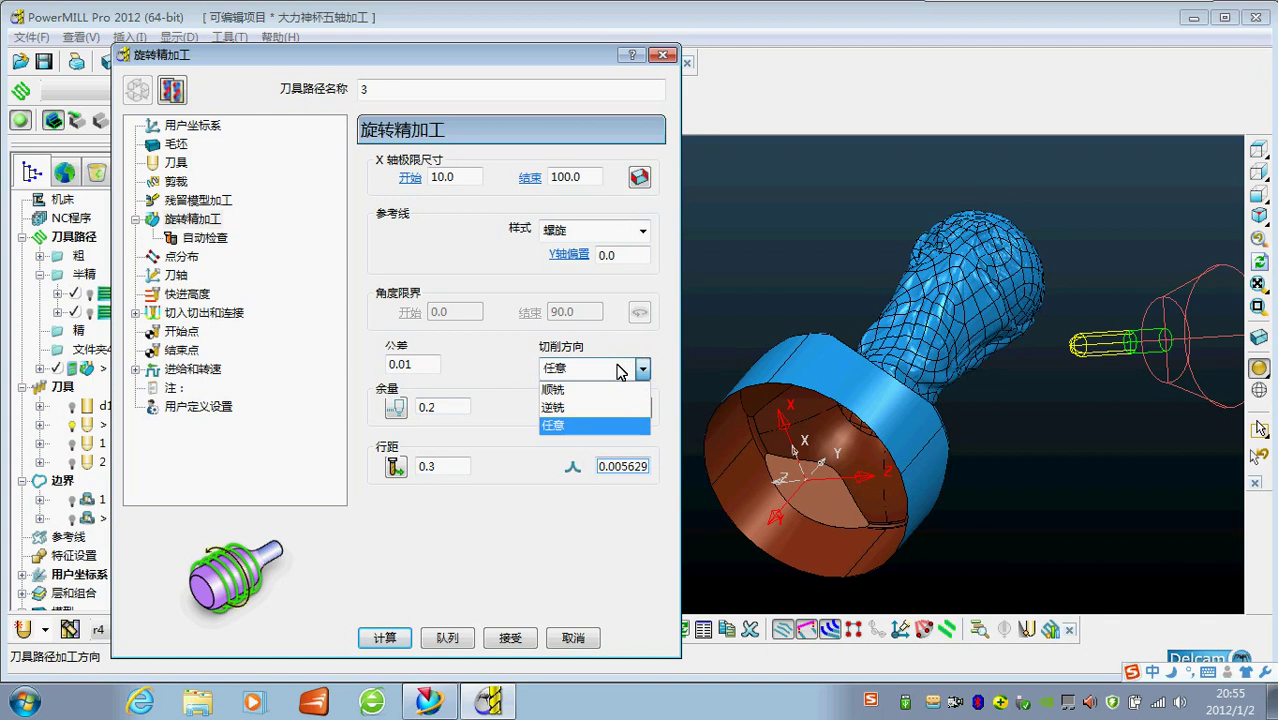
{"action": "left_click", "coordinate": [461, 268]}
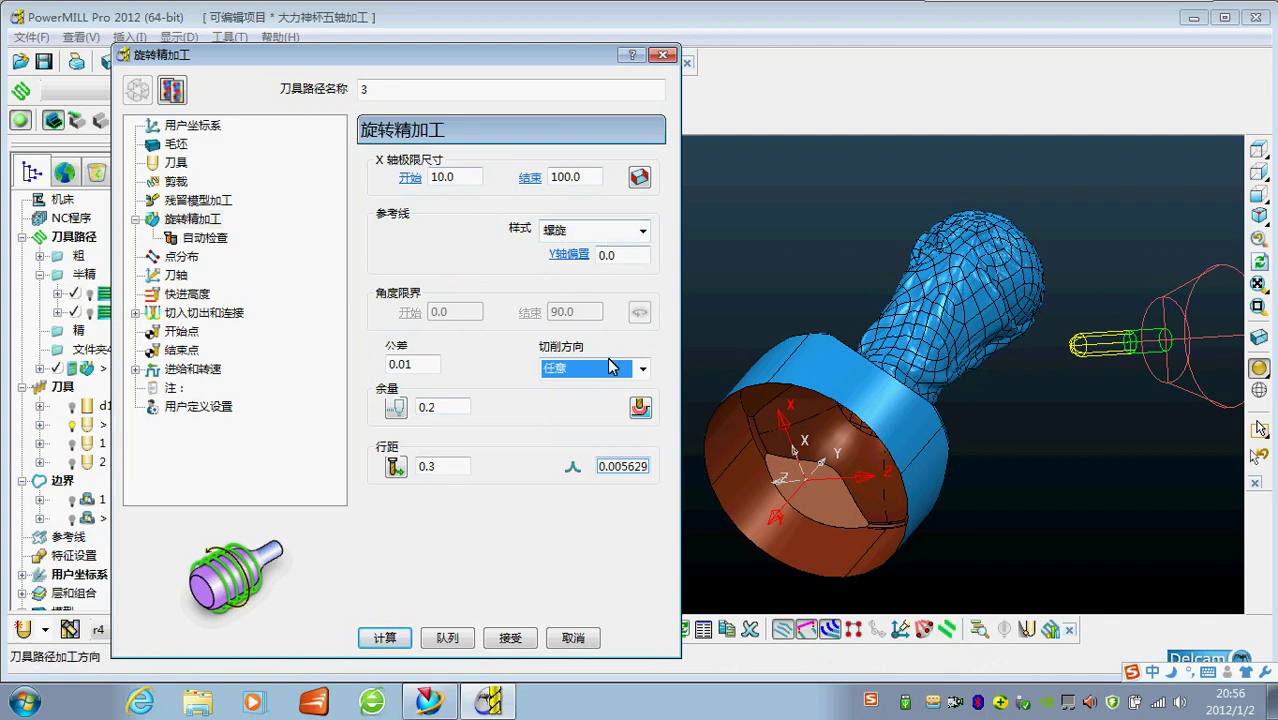
Bring up the workplane settings of rotary toolpath 3 and create a new workplane
{"action": "left_click", "coordinate": [214, 127]}
{"action": "left_click_drag", "start_coordinate": [405, 55], "coordinate": [451, 46]}
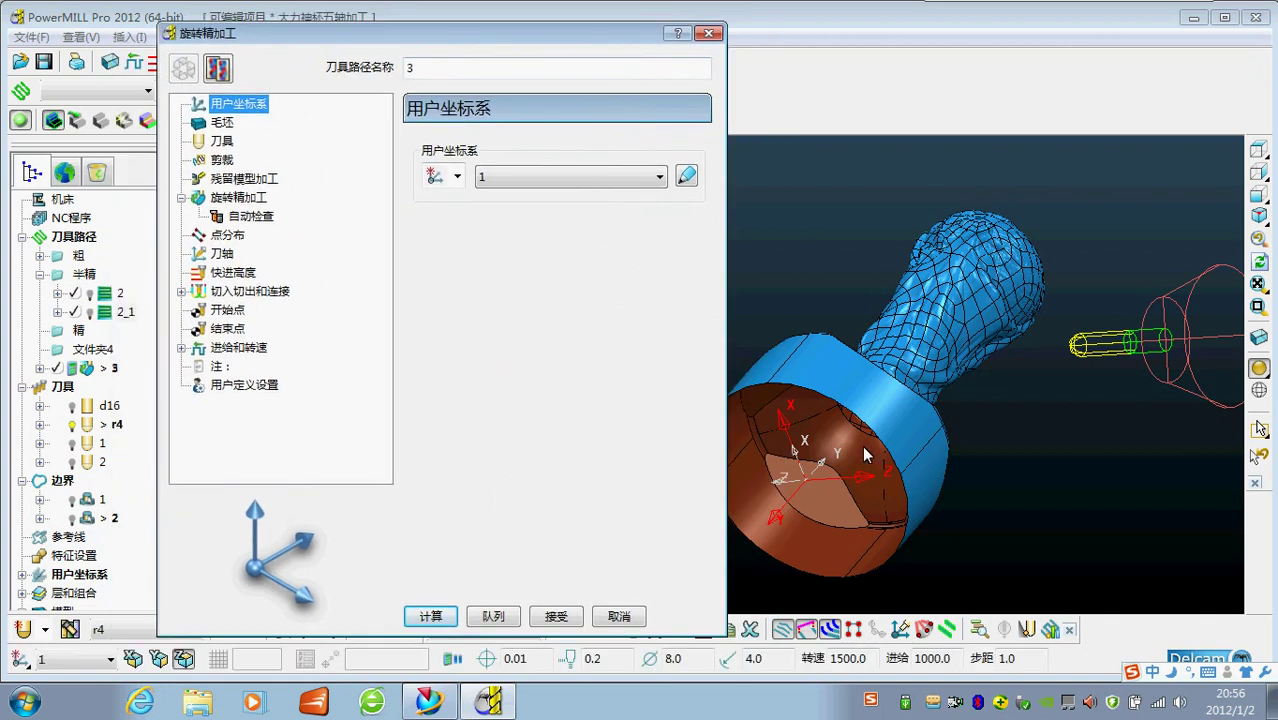
{"action": "left_click", "coordinate": [86, 577]}
{"action": "right_click", "coordinate": [92, 582]}
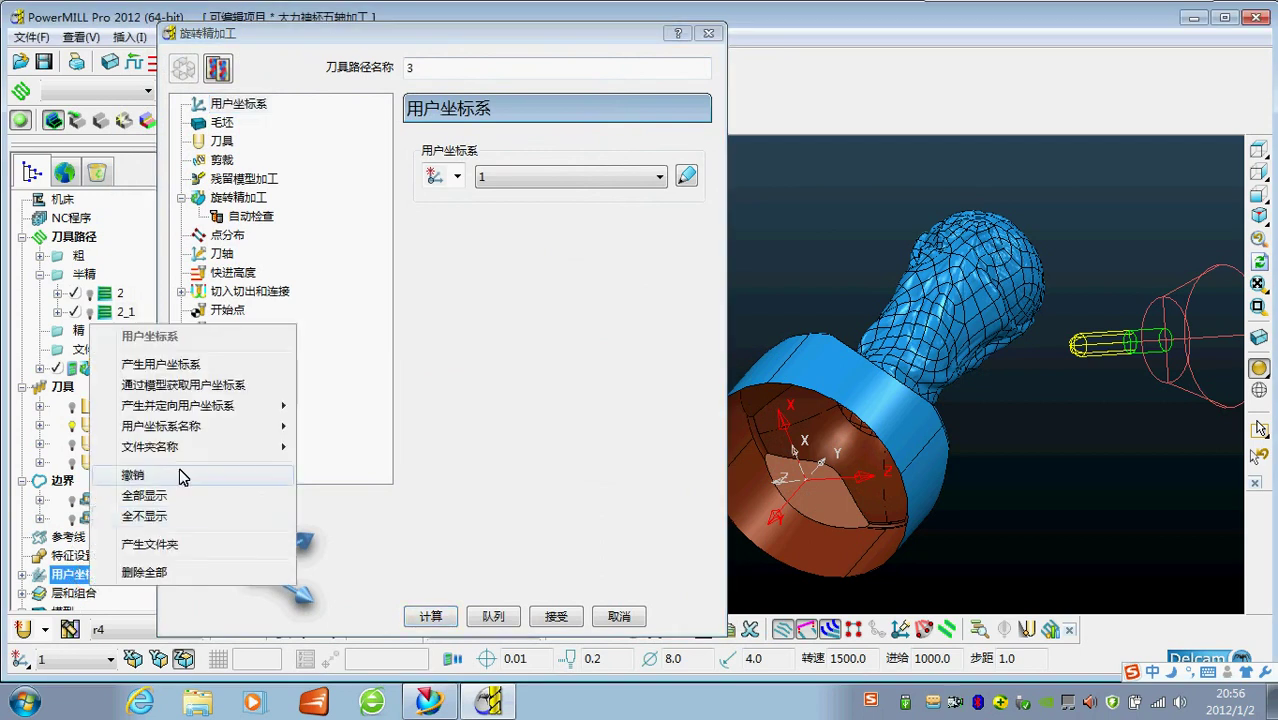
{"action": "left_click", "coordinate": [218, 366]}
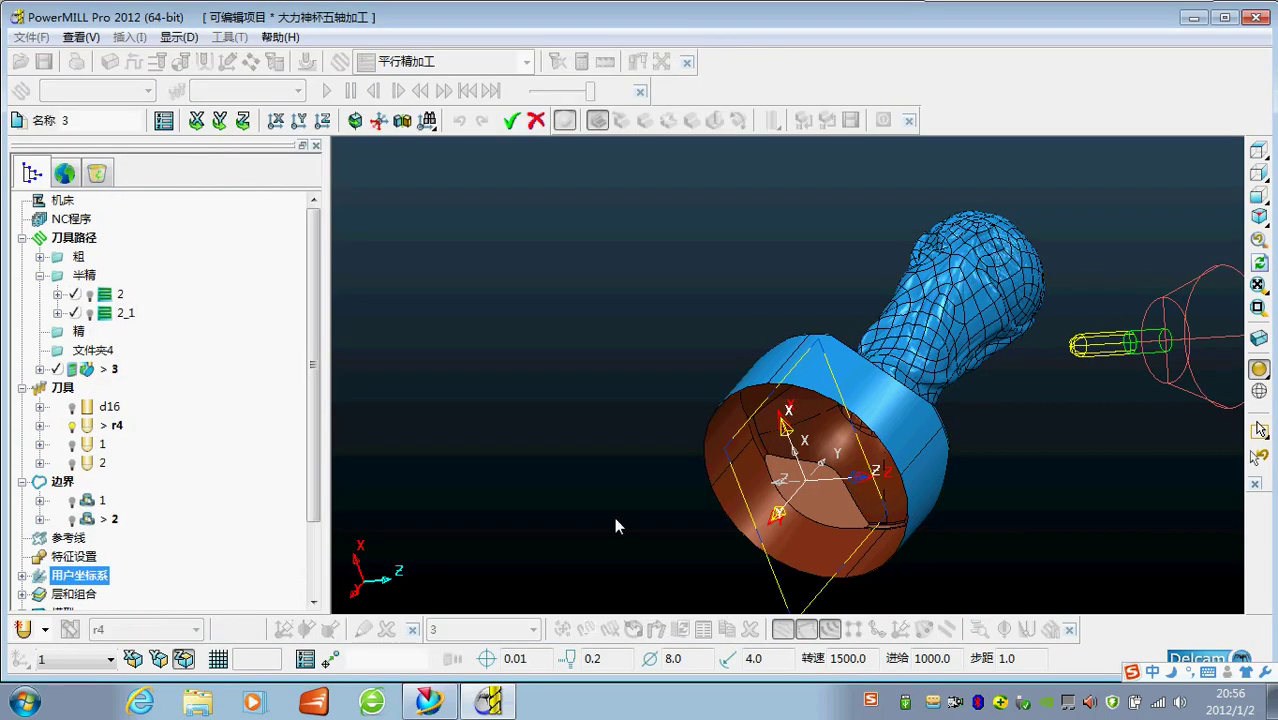
Rotate the new workplane 90 degrees about its Z axis
{"action": "middle_click_drag", "start_coordinate": [805, 548], "coordinate": [670, 537]}
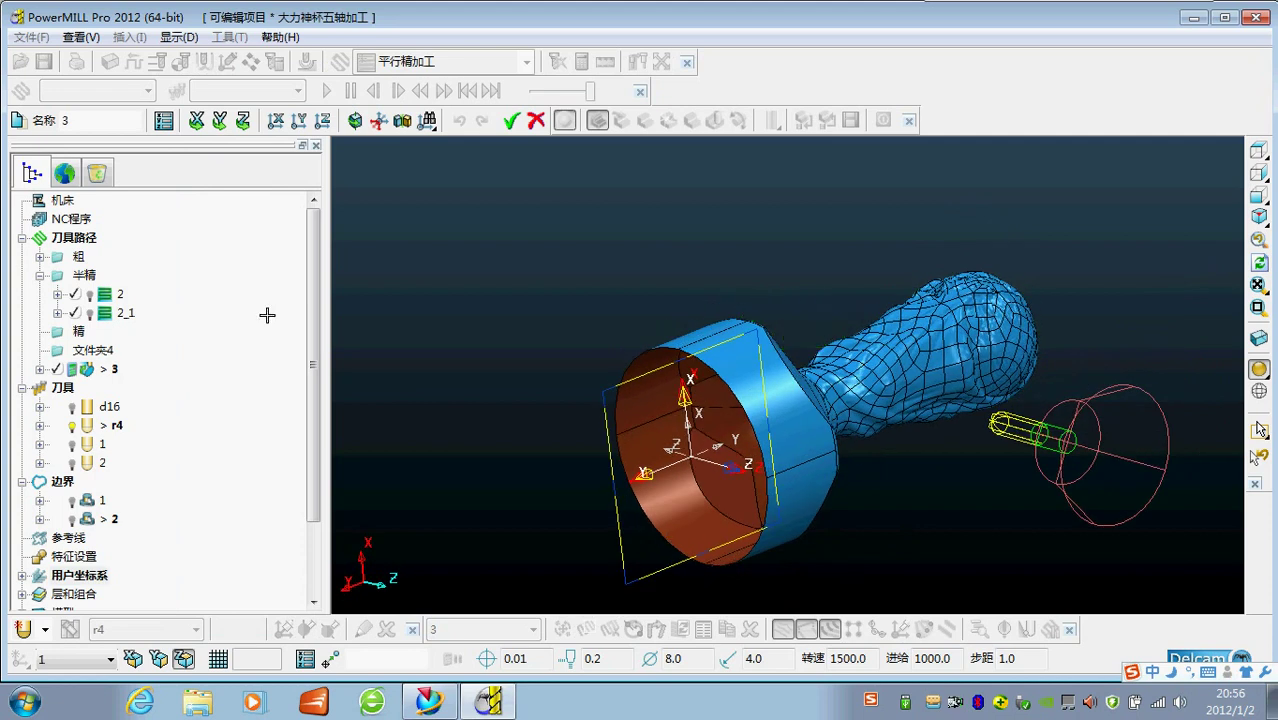
{"action": "left_click", "coordinate": [242, 120]}
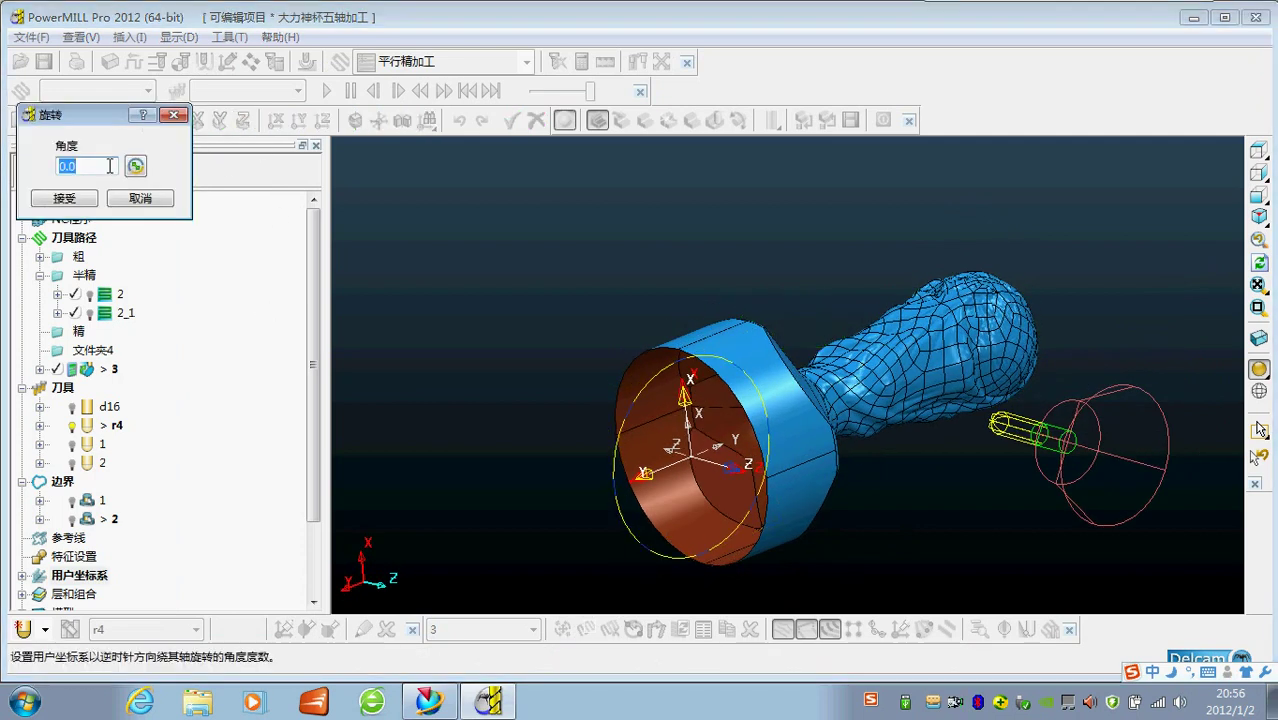
{"action": "left_click", "coordinate": [135, 167]}
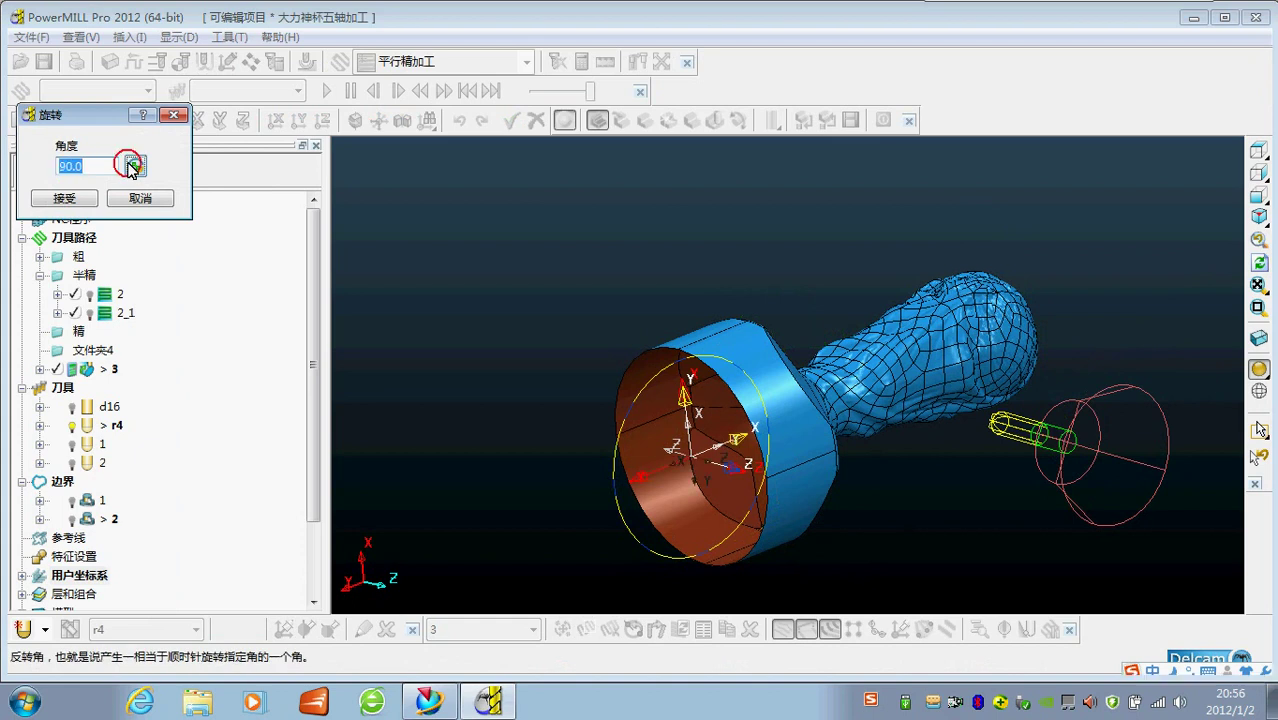